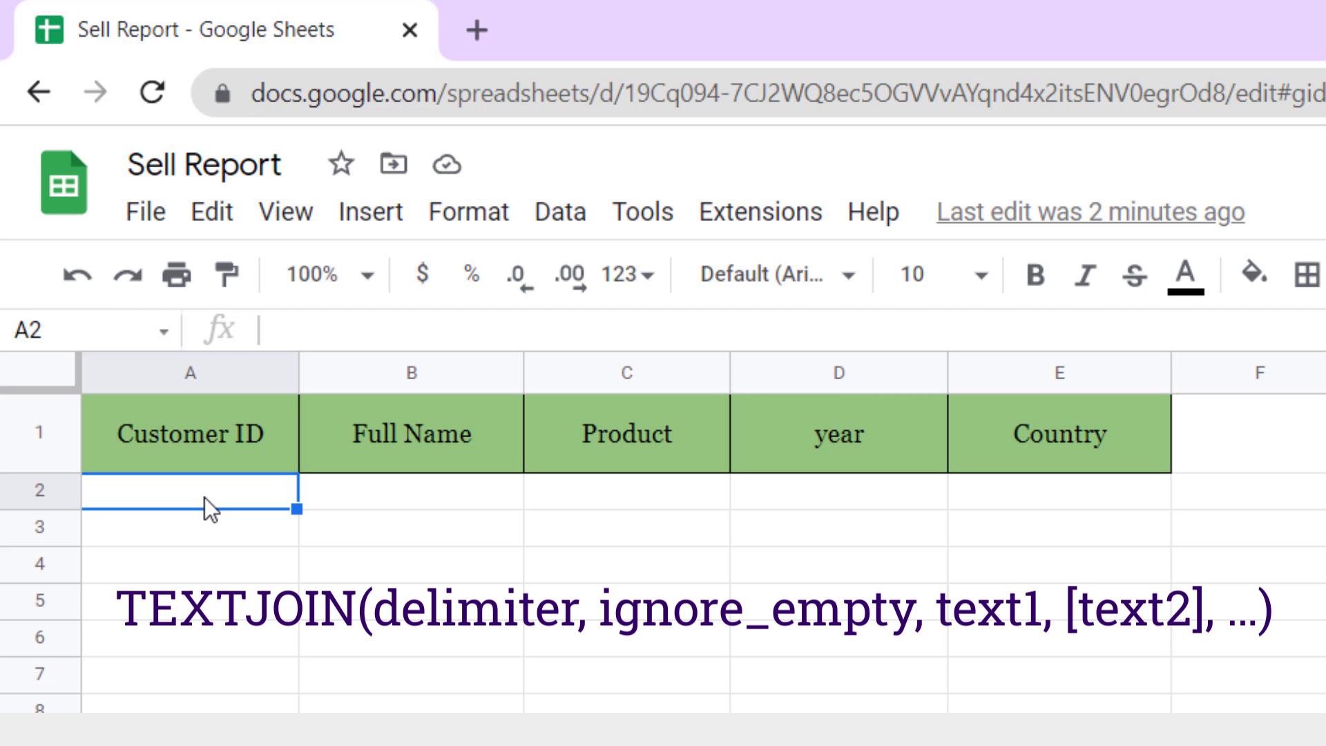
- Begin A2's formula as =TEXTJOIN("-",true, with a hyphen delimiter that ignores empty values
{"action": "double_click", "coordinate": [204, 497]}
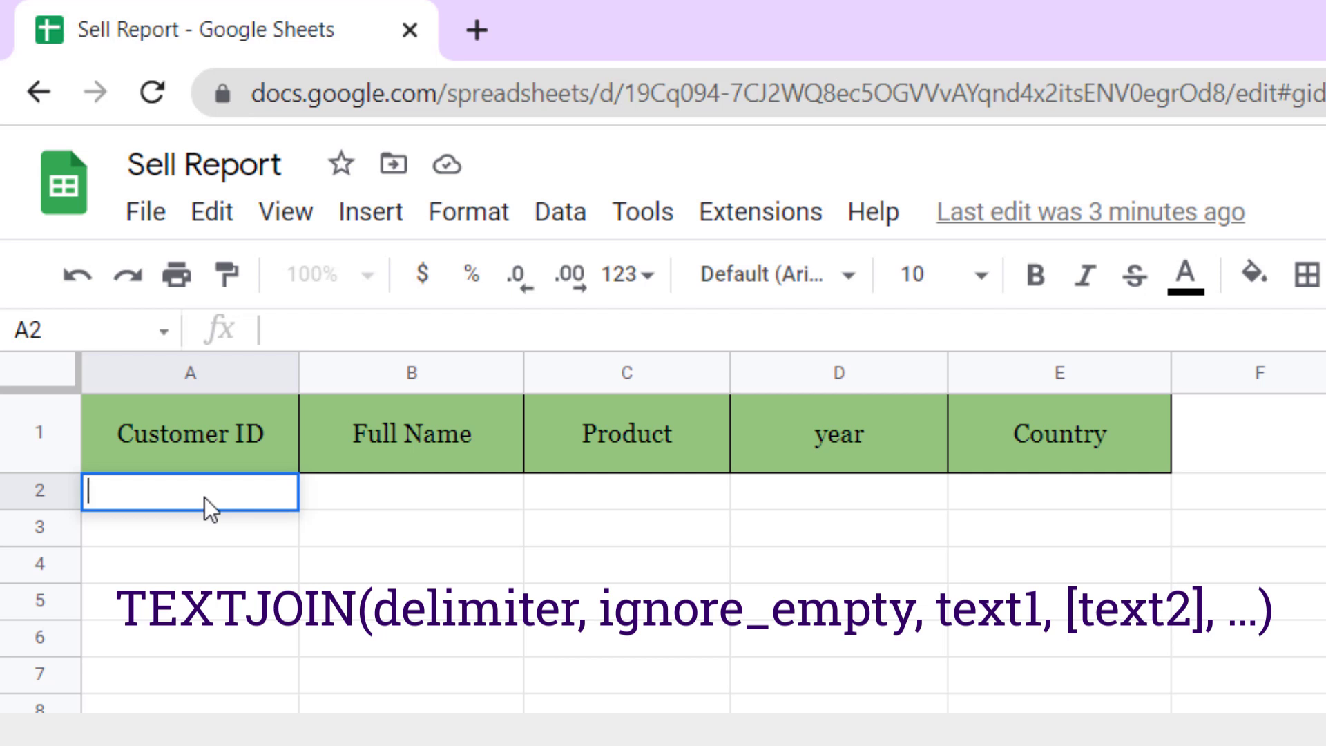
{"action": "type", "text": "="}
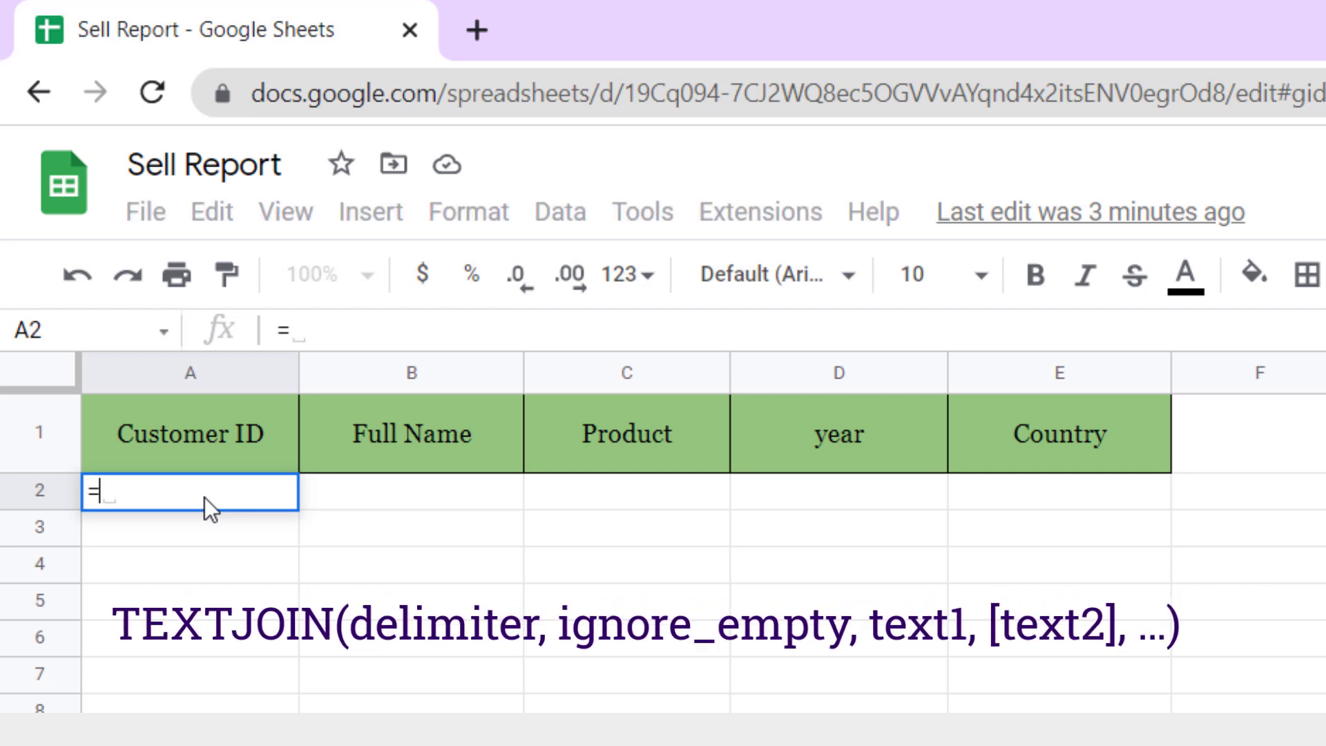
{"action": "type", "text": "text"}
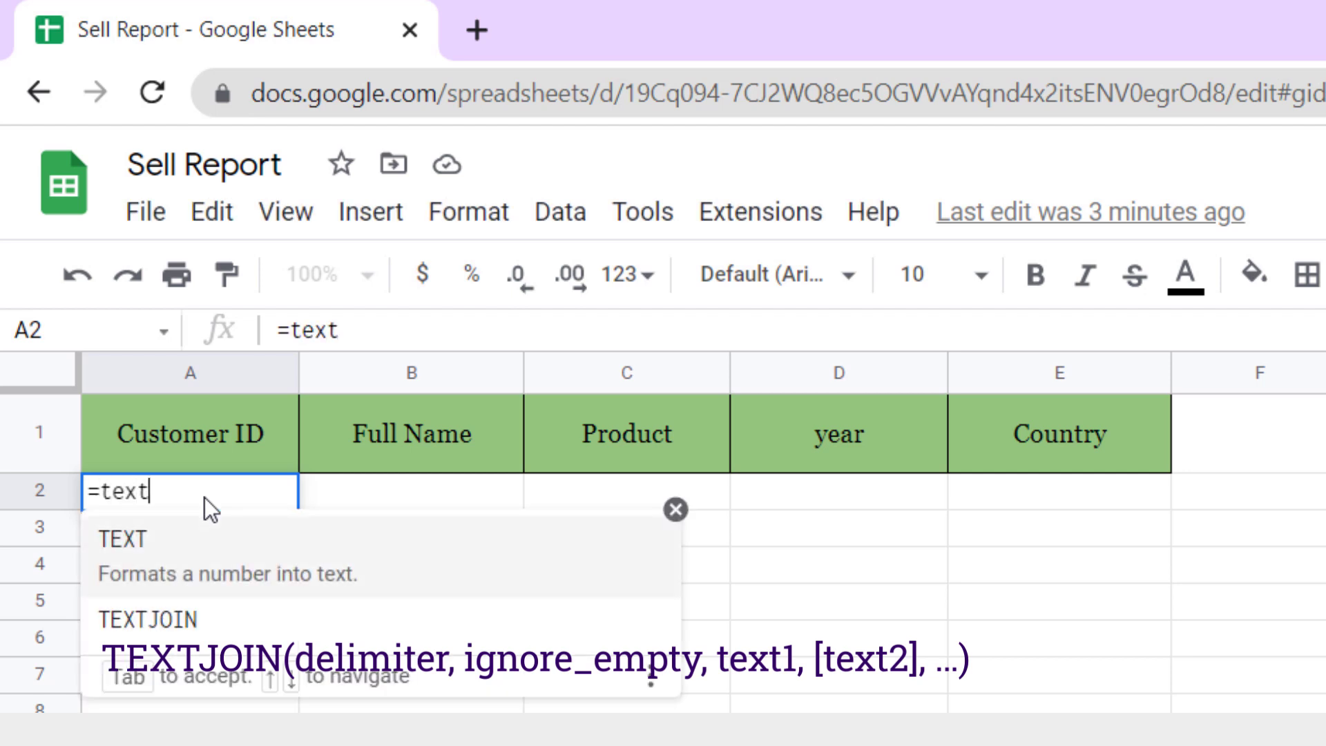
{"action": "type", "text": "join"}
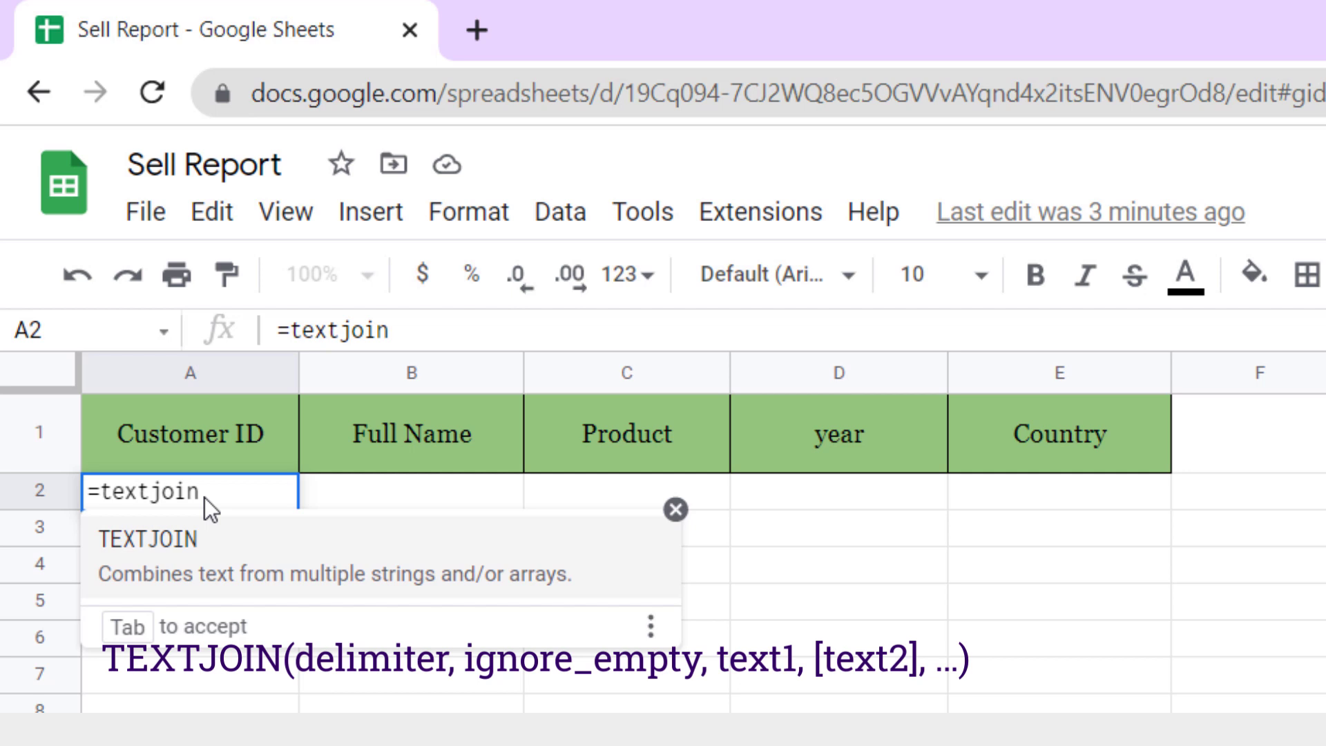
{"action": "key", "text": "Tab"}
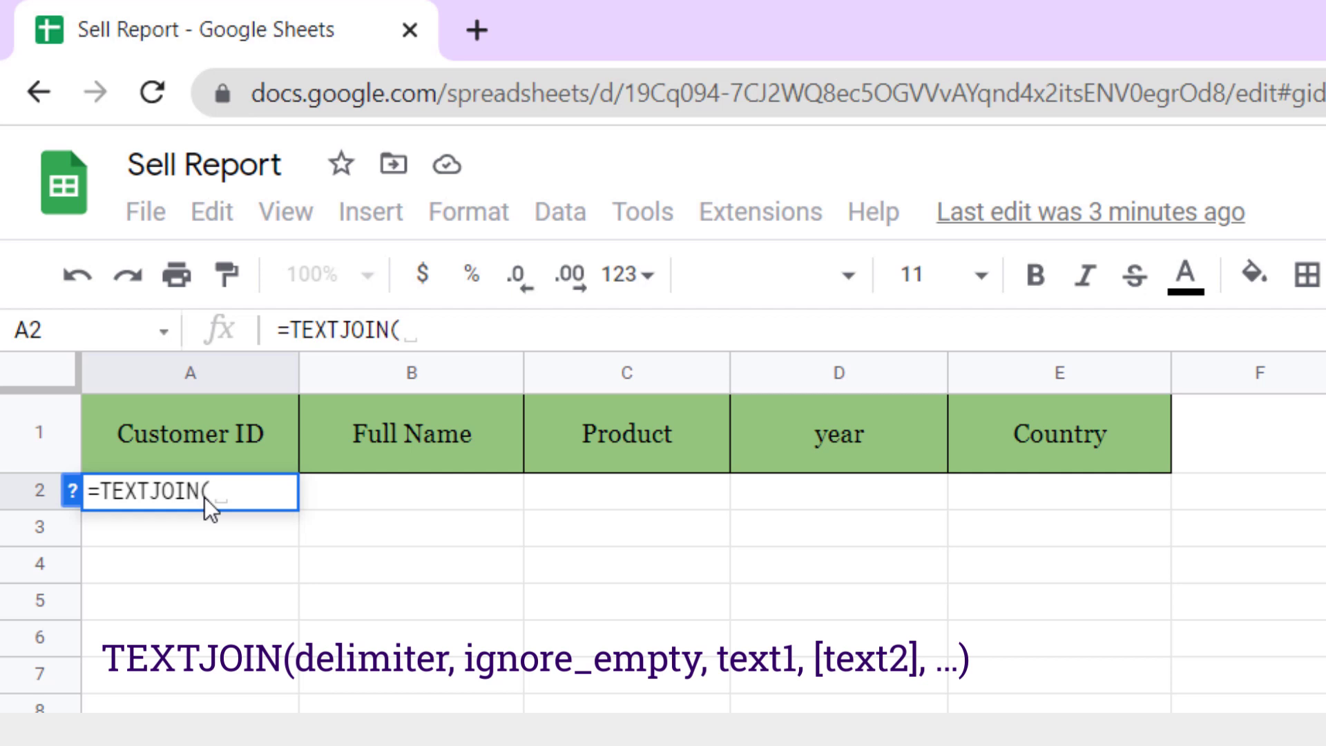
{"action": "type", "text": "\""}
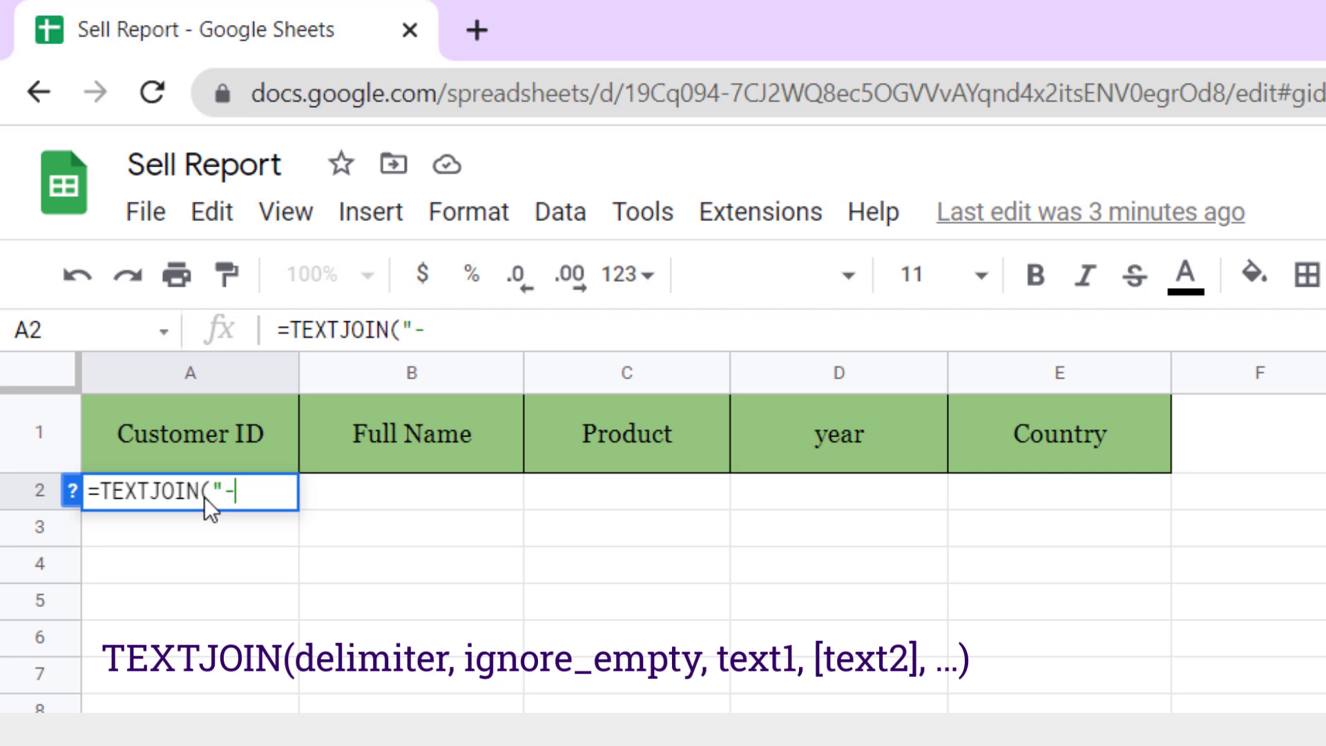
{"action": "type", "text": "-\","}
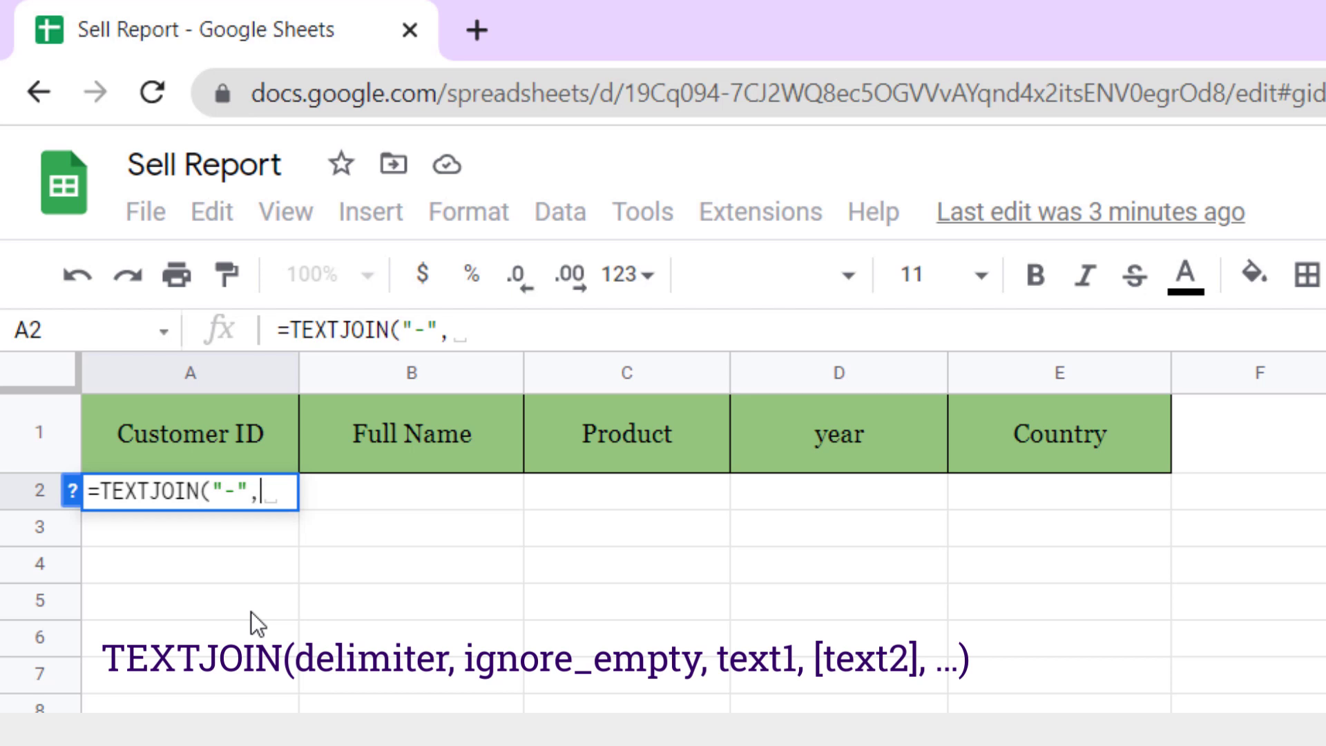
{"action": "type", "text": "tr"}
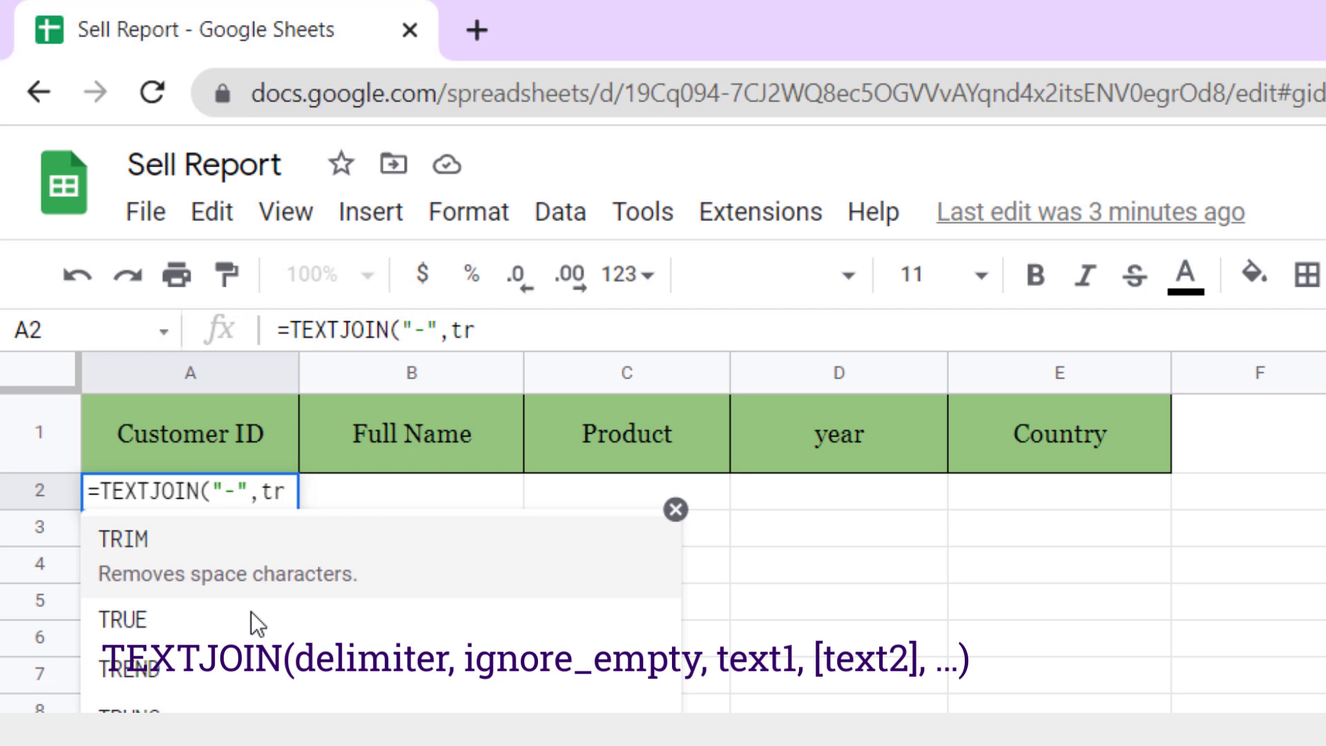
{"action": "type", "text": "ue,"}
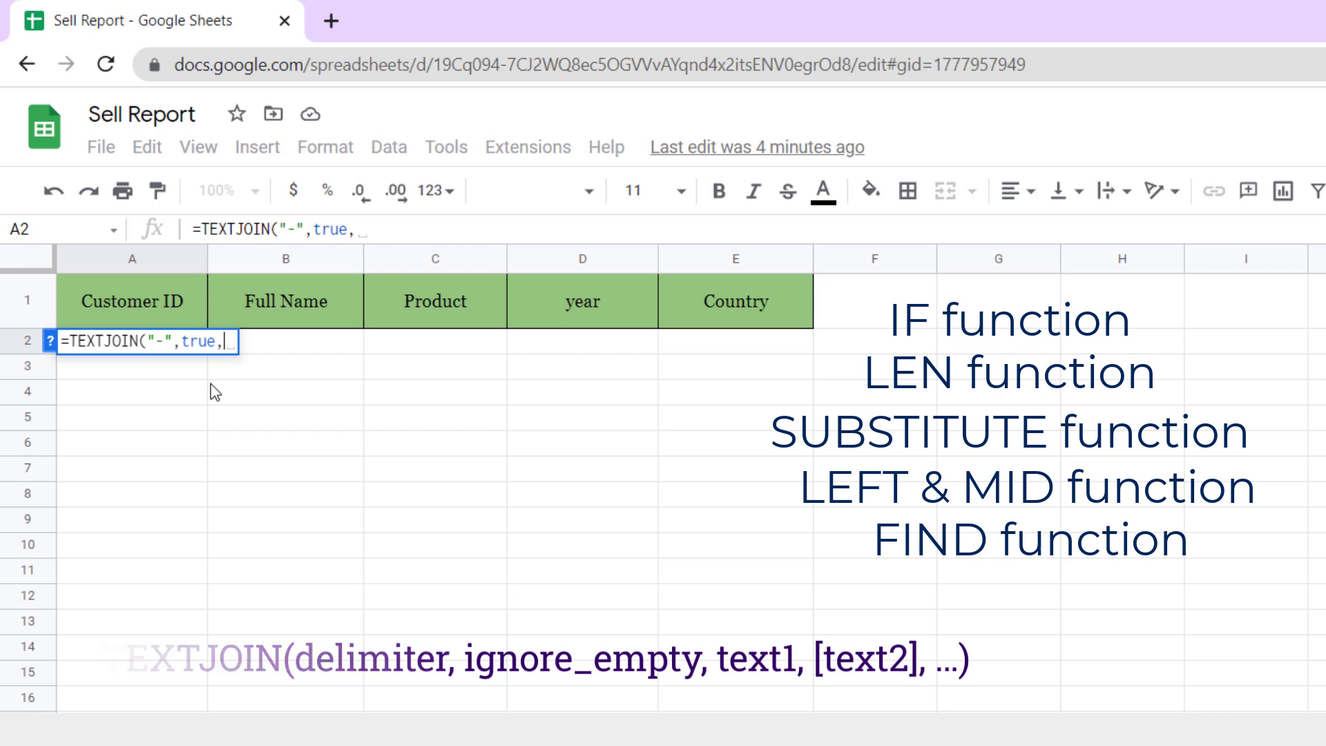
- Add the IF condition LEN(B2)-LEN(SUBSTITUTE(B2," ",""))=0 for names with no spaces
{"action": "type", "text": "If("}
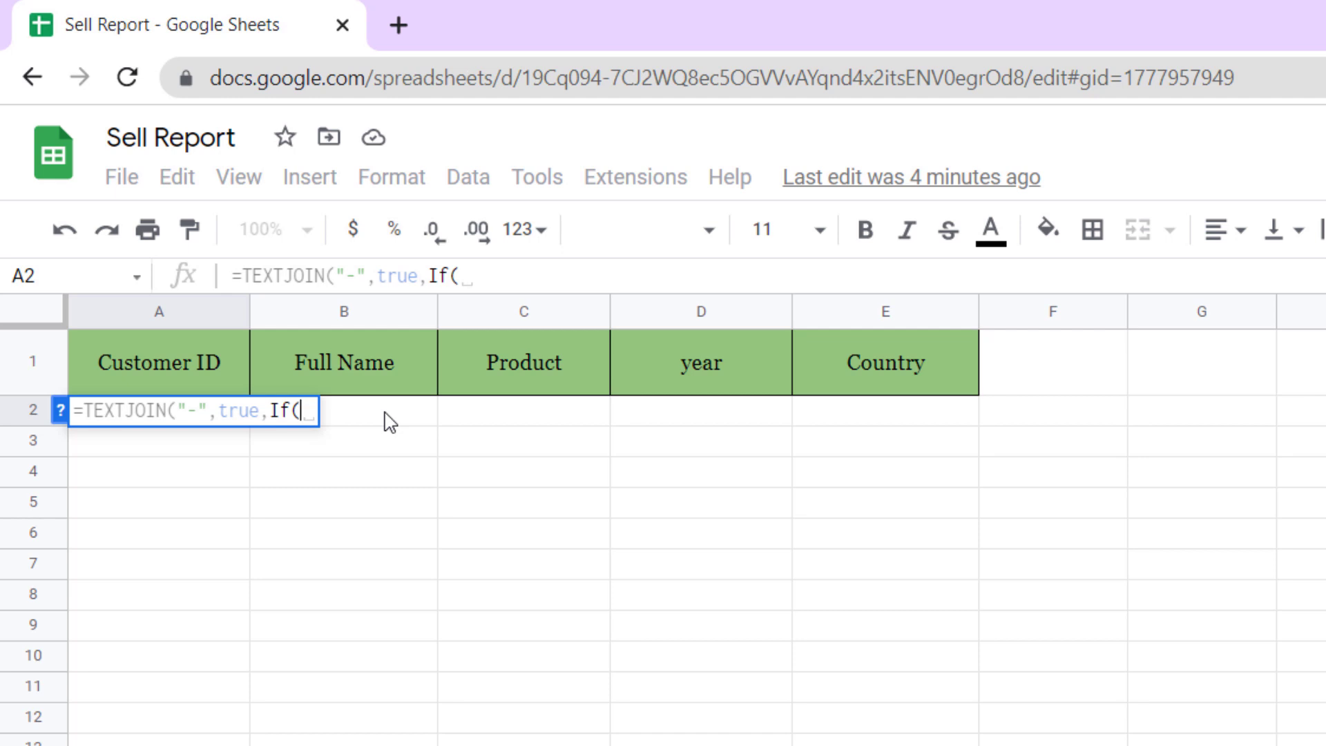
{"action": "left_click", "coordinate": [484, 275]}
{"action": "type", "text": "len"}
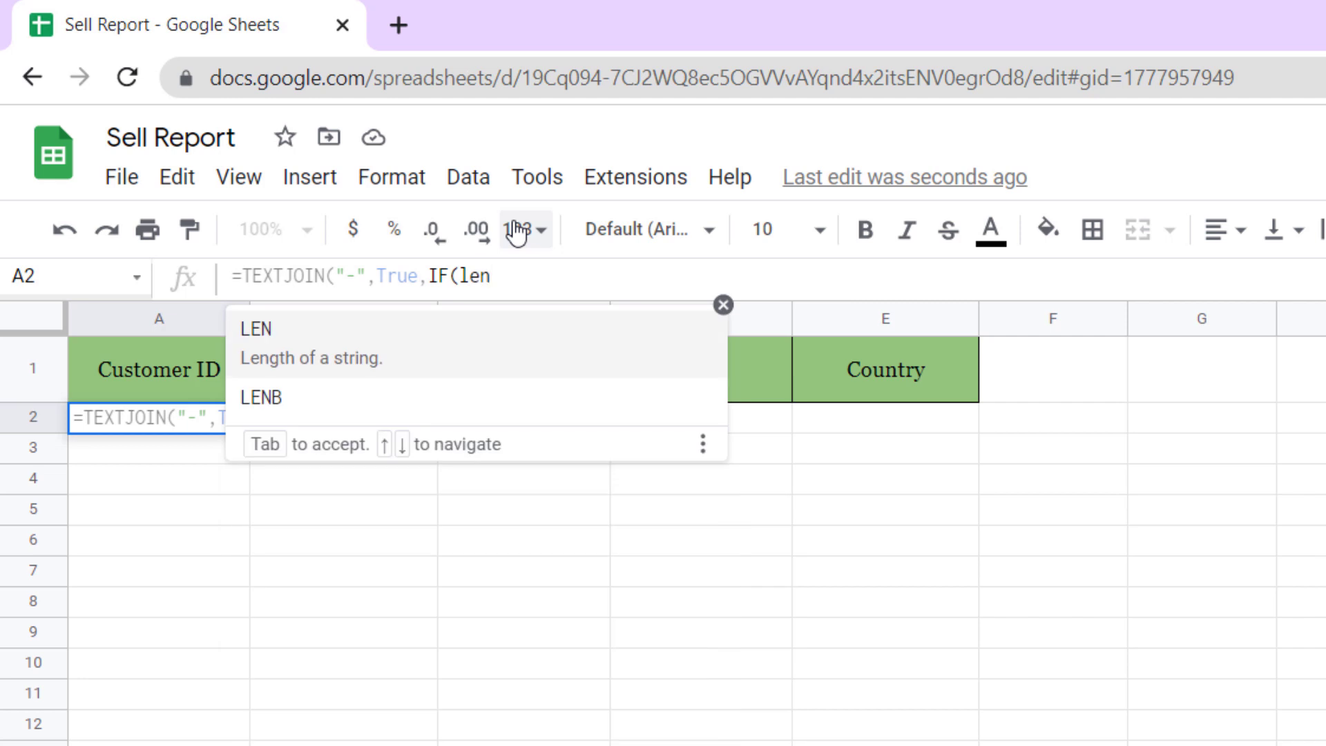
{"action": "type", "text": "("}
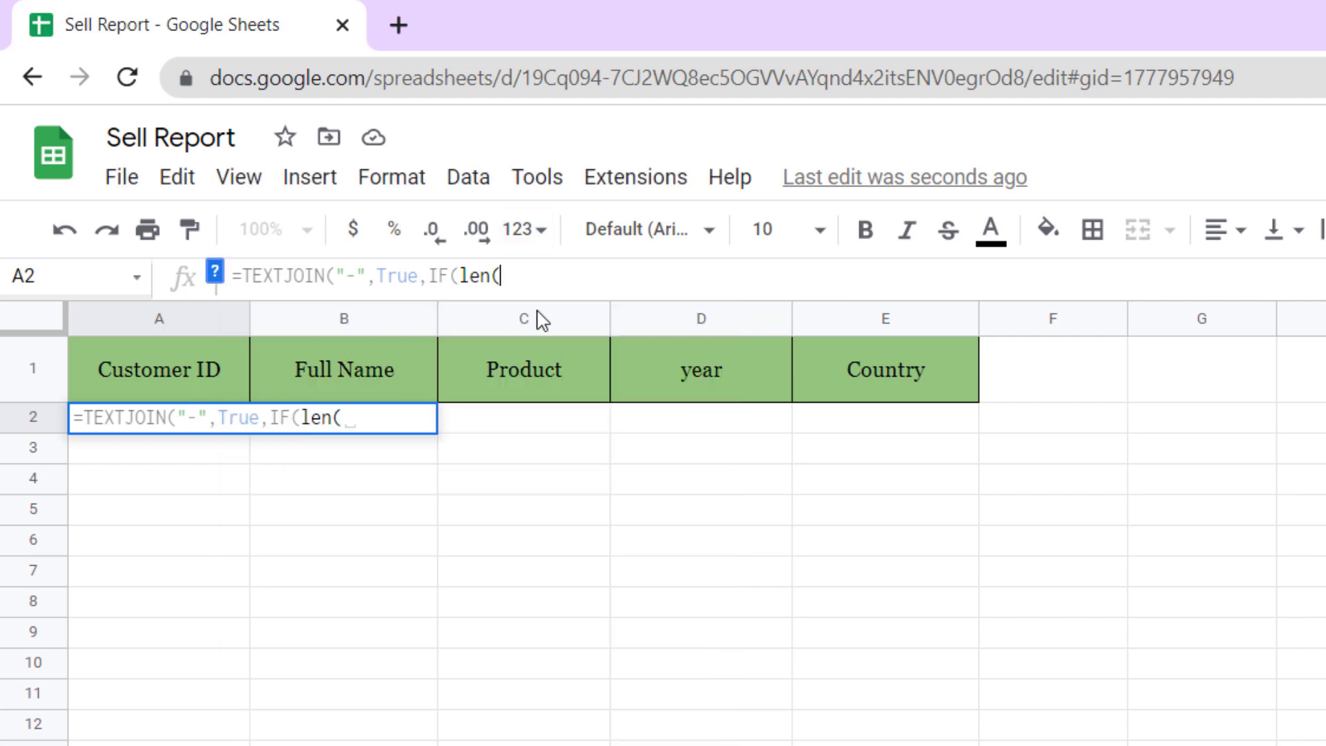
{"action": "type", "text": "B2"}
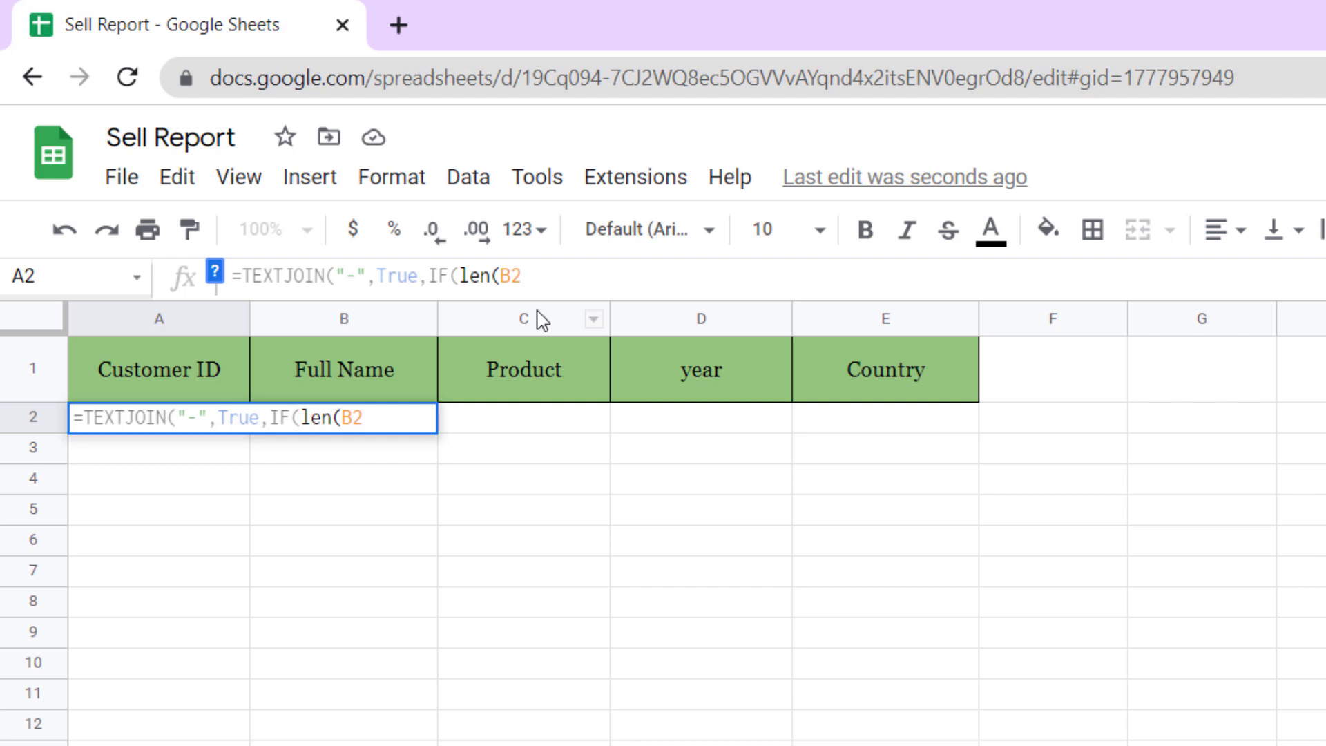
{"action": "type", "text": ")-"}
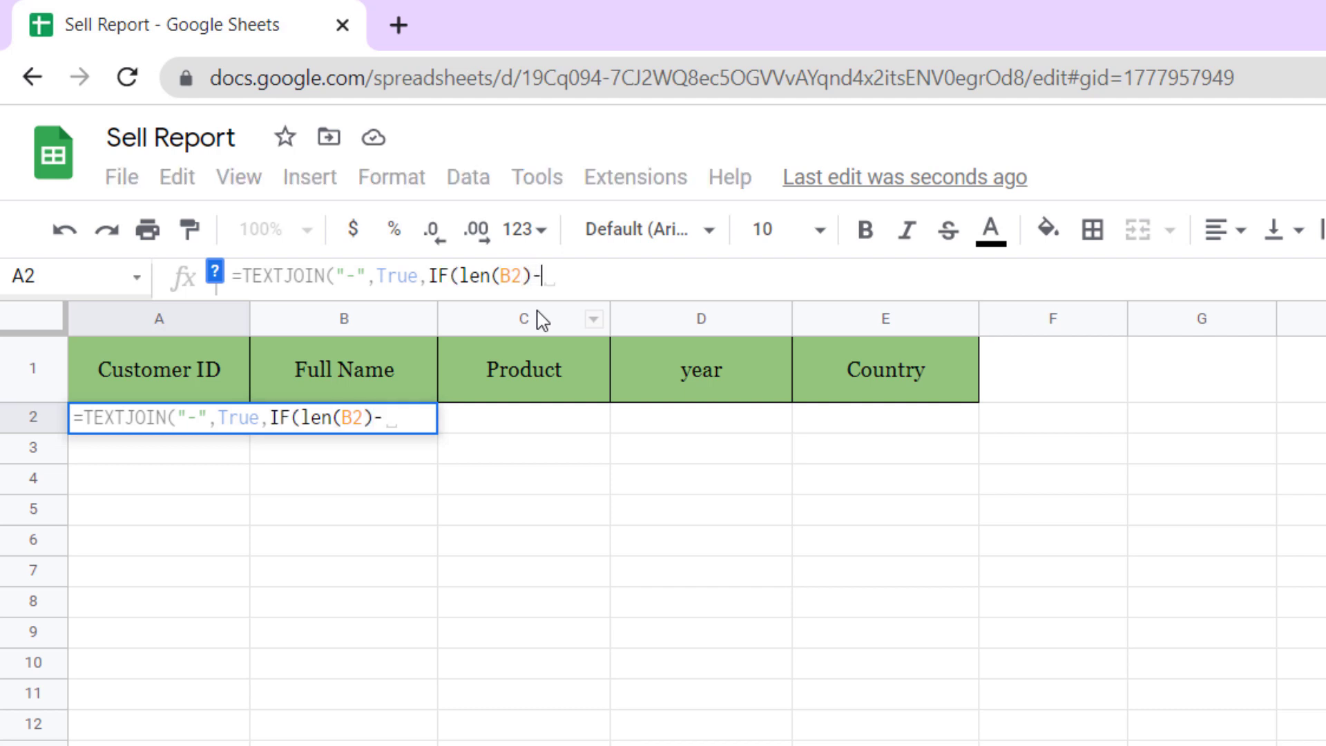
{"action": "type", "text": "Len"}
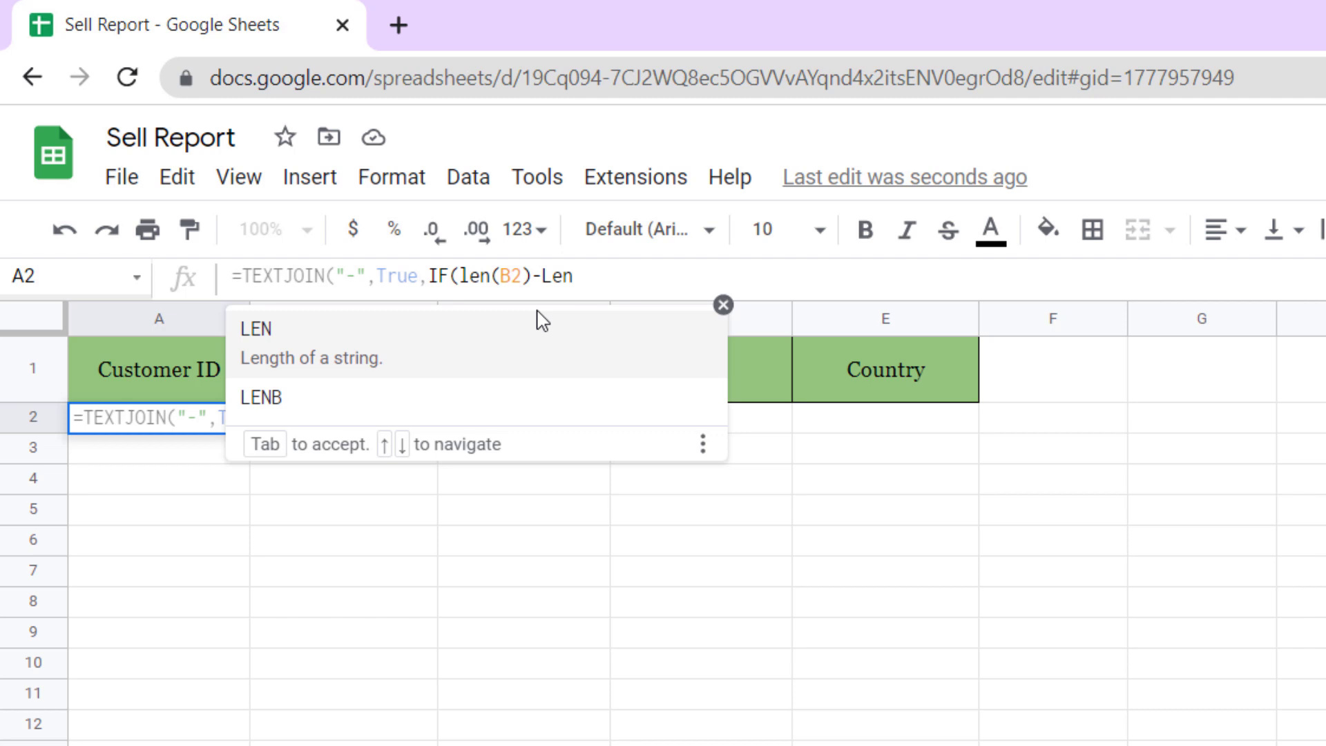
{"action": "key", "text": "Tab"}
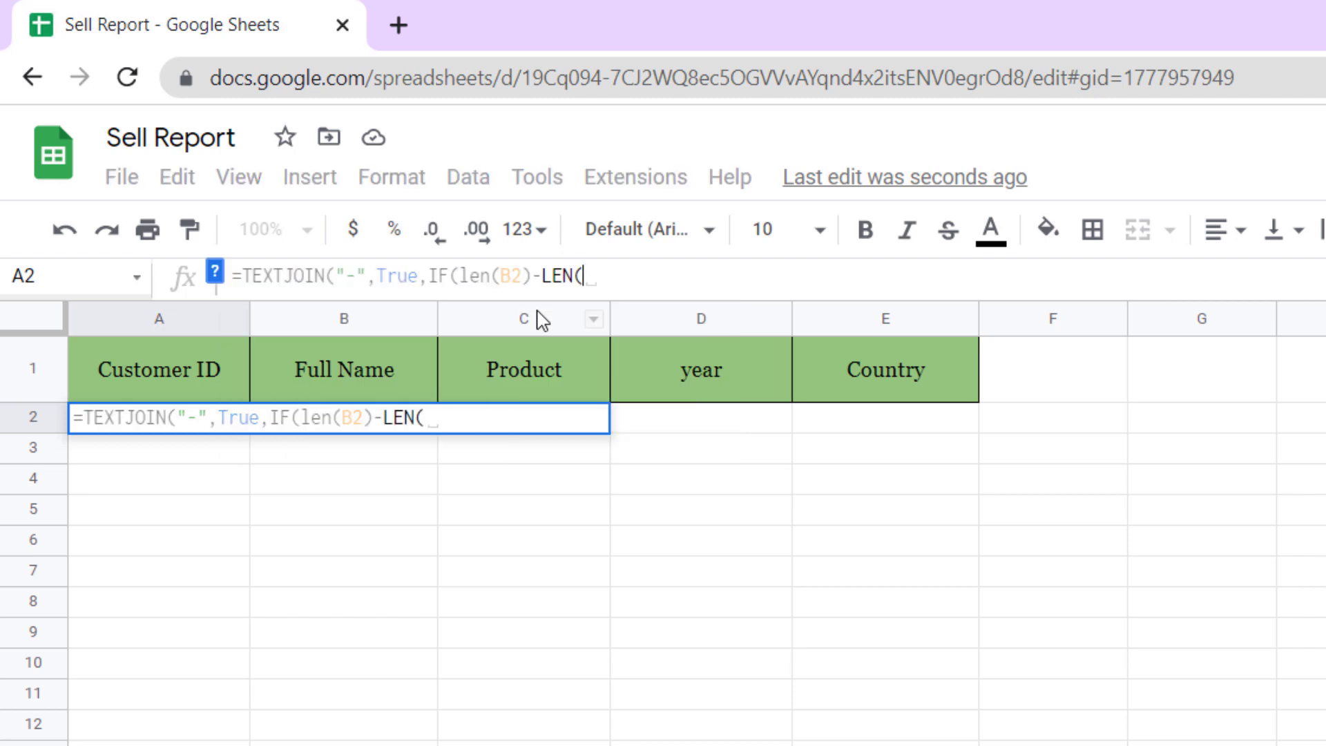
{"action": "type", "text": "S"}
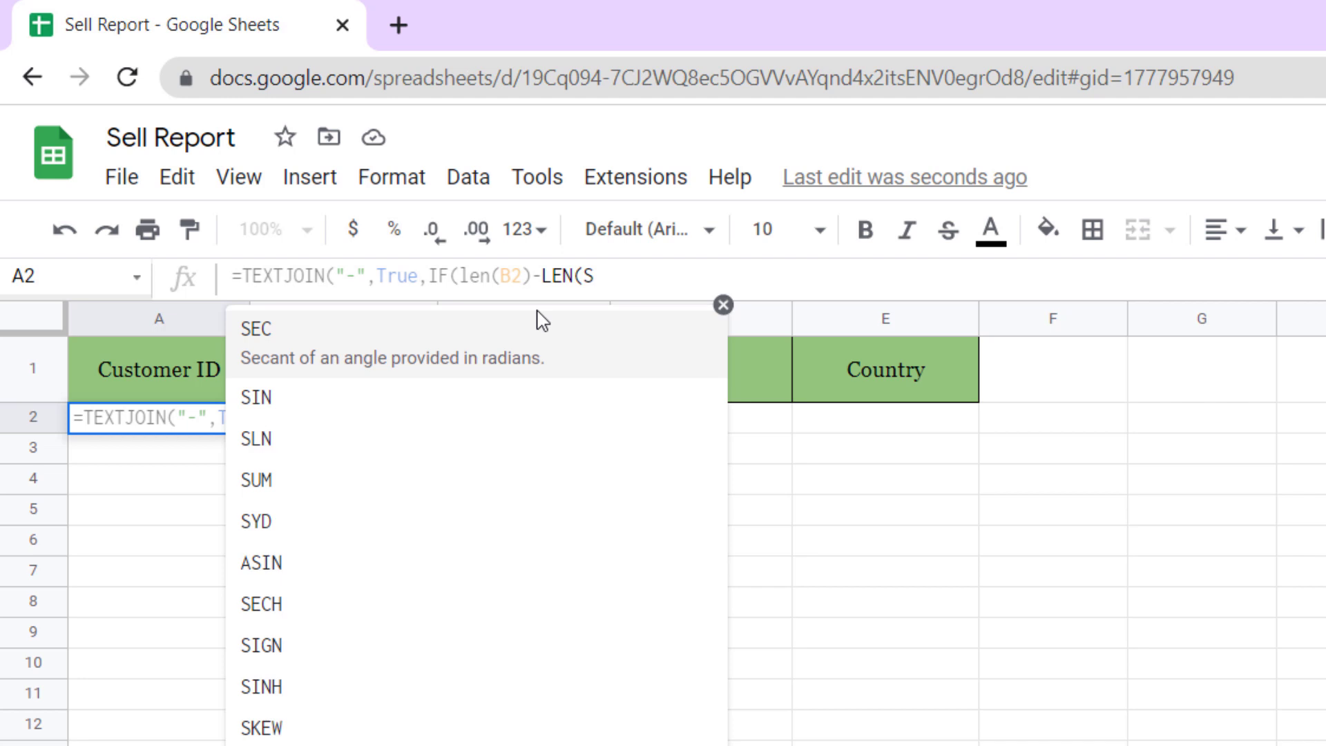
{"action": "type", "text": "u"}
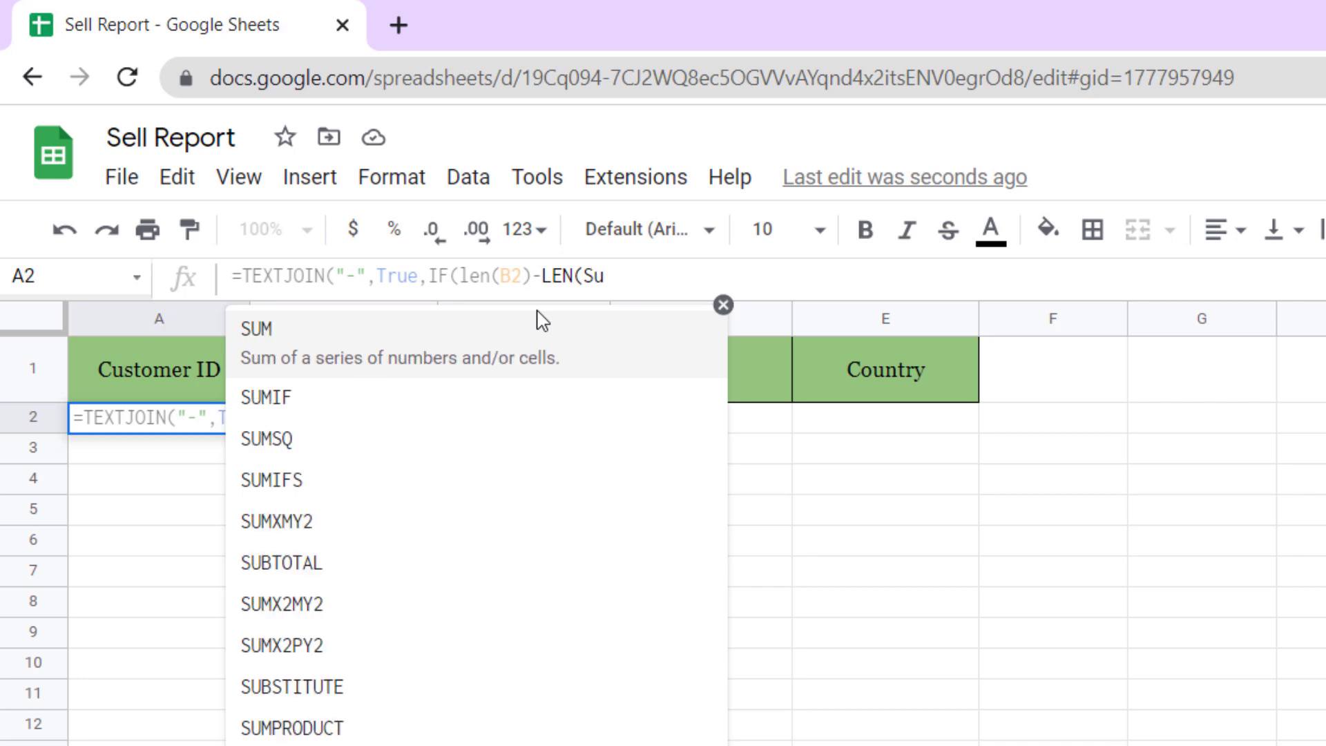
{"action": "type", "text": "bs"}
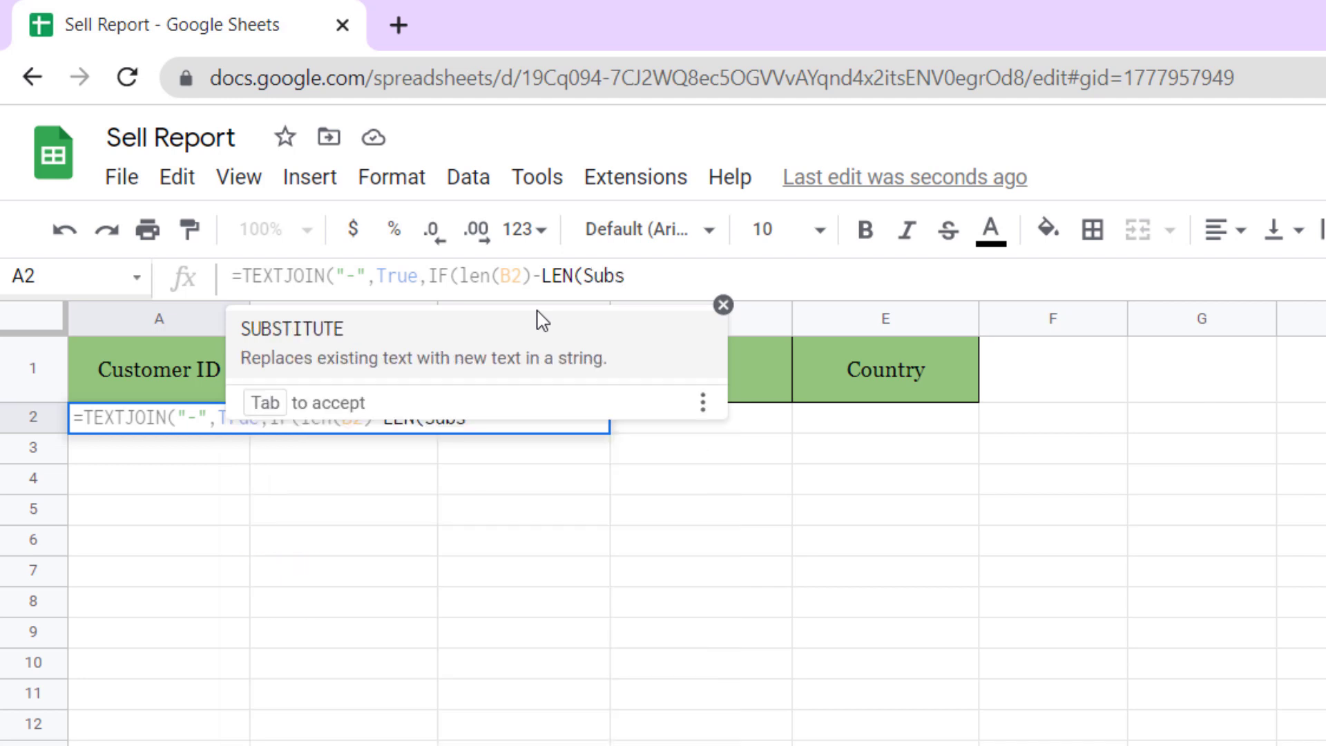
{"action": "left_click", "coordinate": [417, 356]}
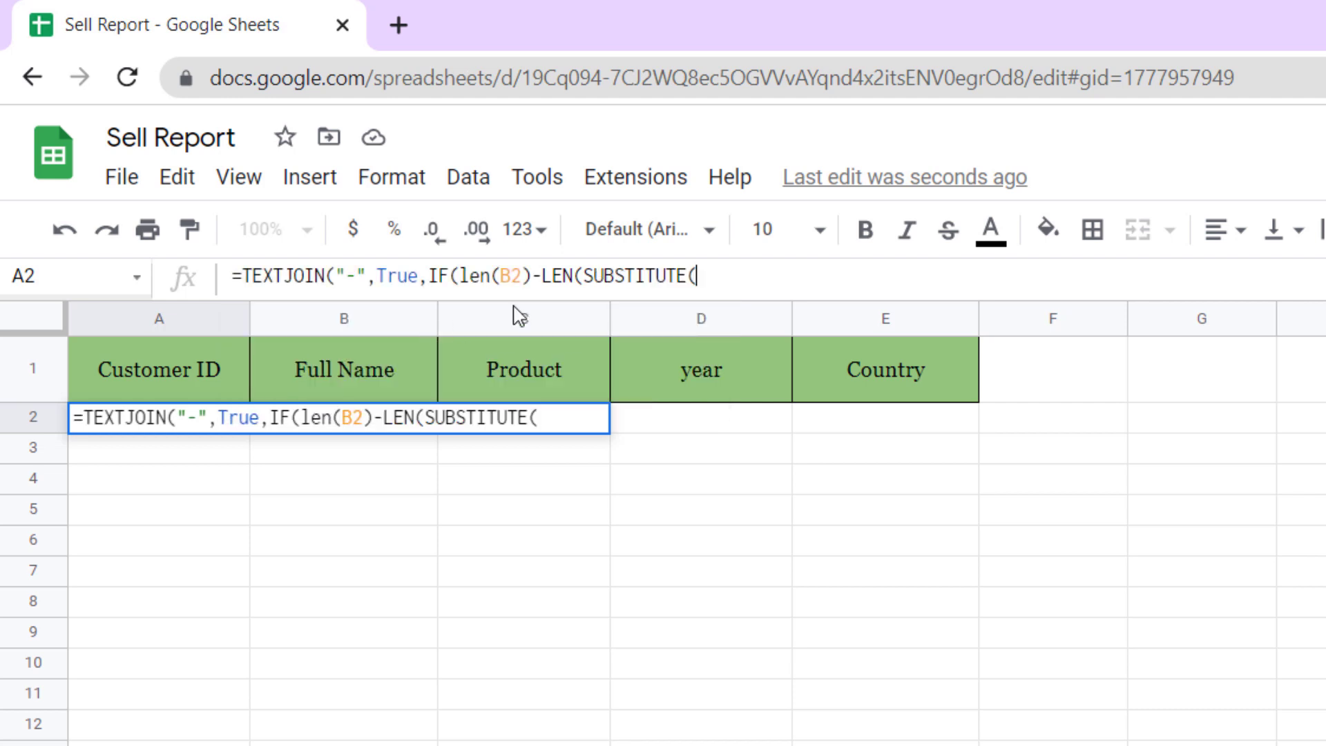
{"action": "type", "text": "B"}
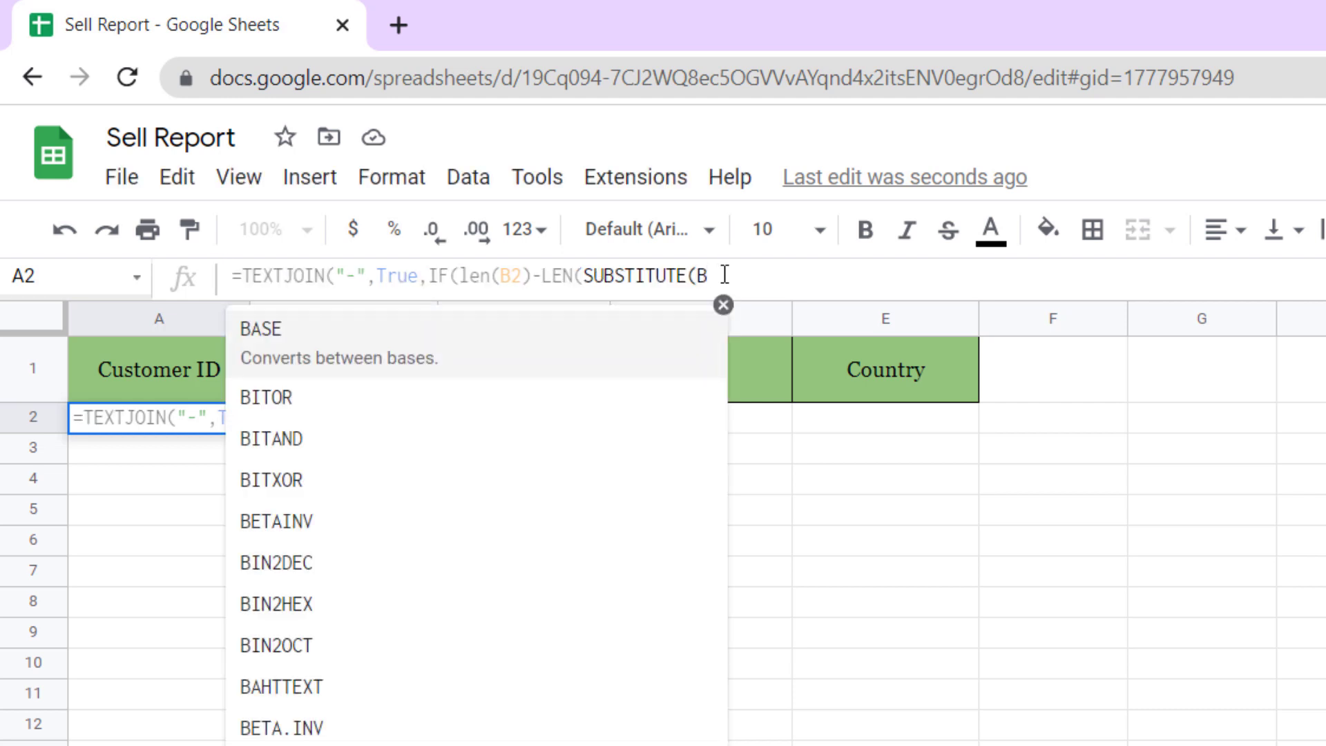
{"action": "type", "text": "2, "}
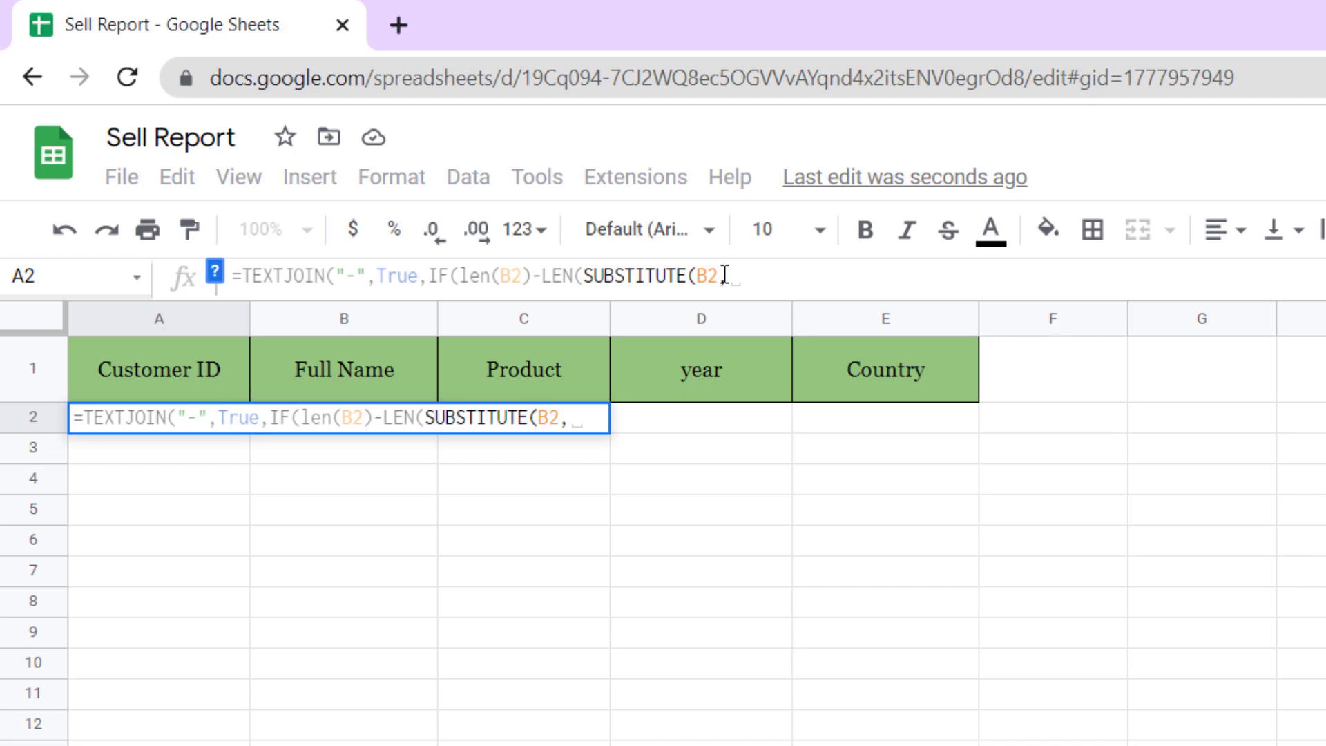
{"action": "type", "text": "\" "}
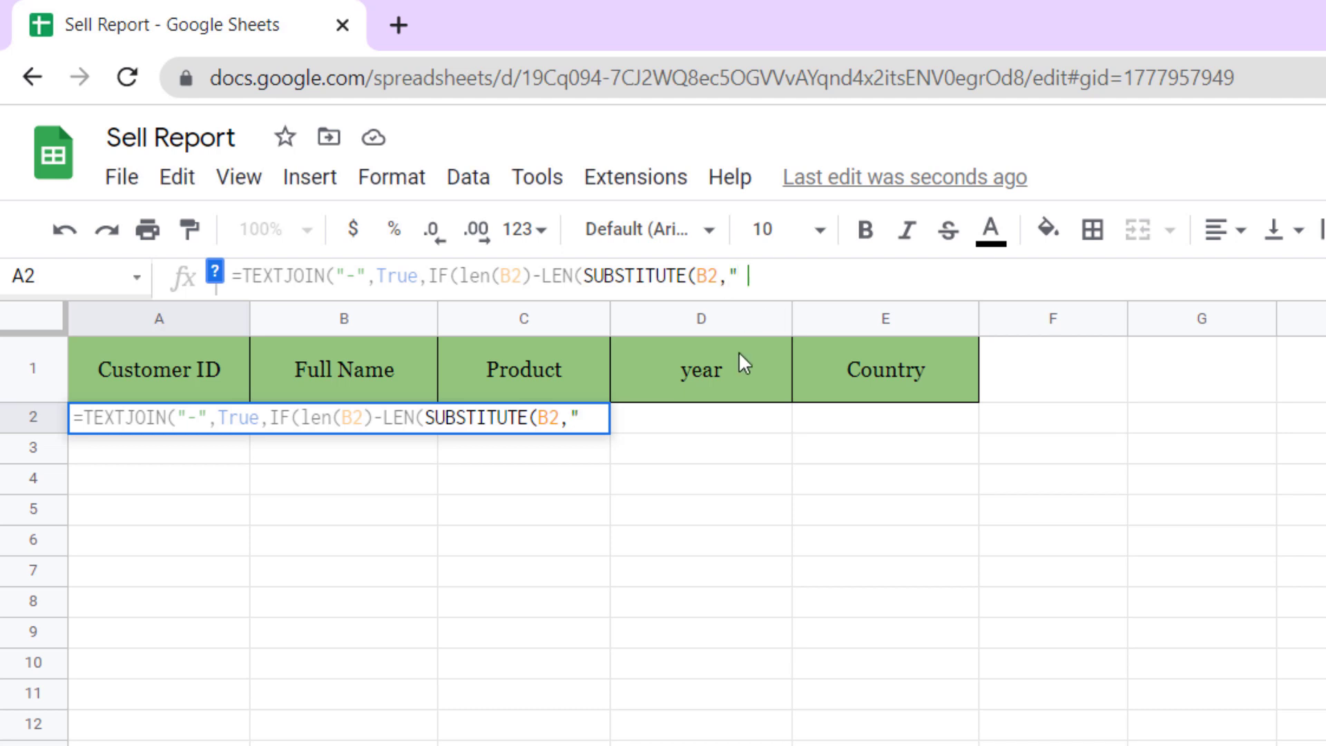
{"action": "type", "text": "\""}
{"action": "type", "text": ",\""}
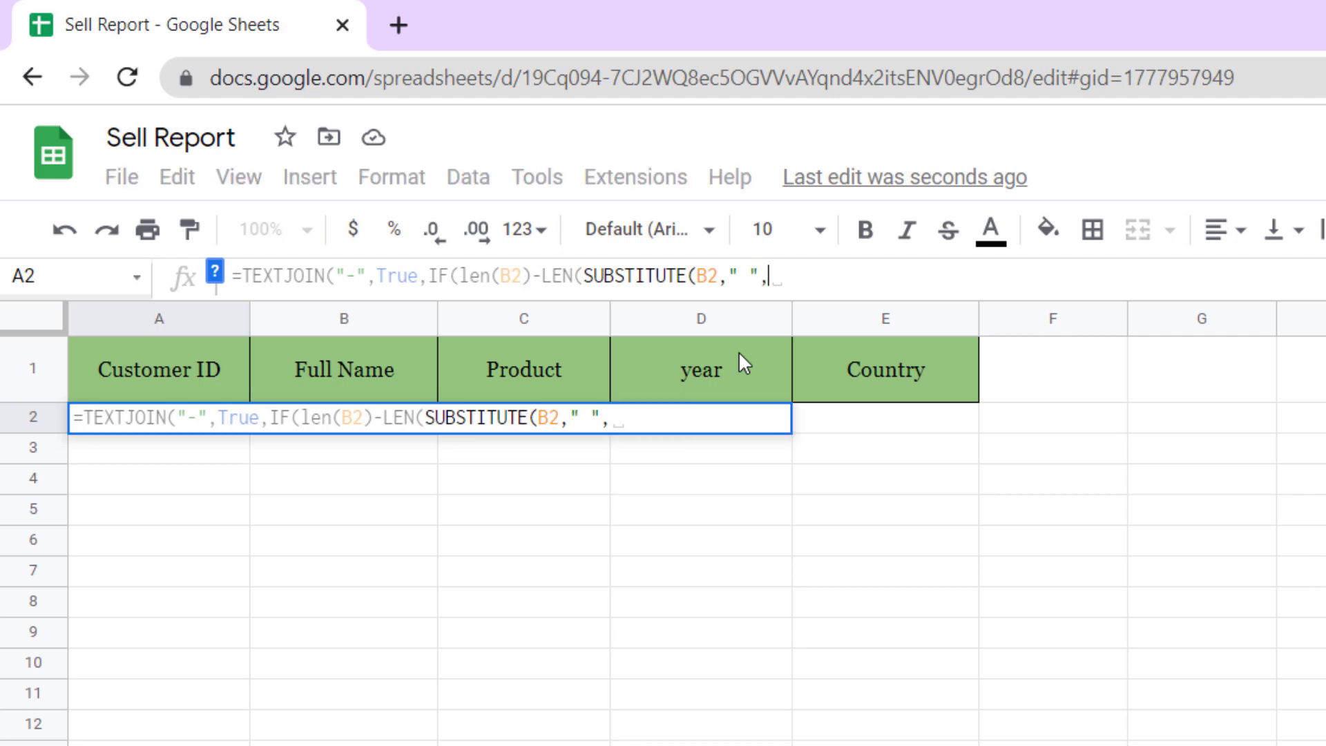
{"action": "type", "text": "\""}
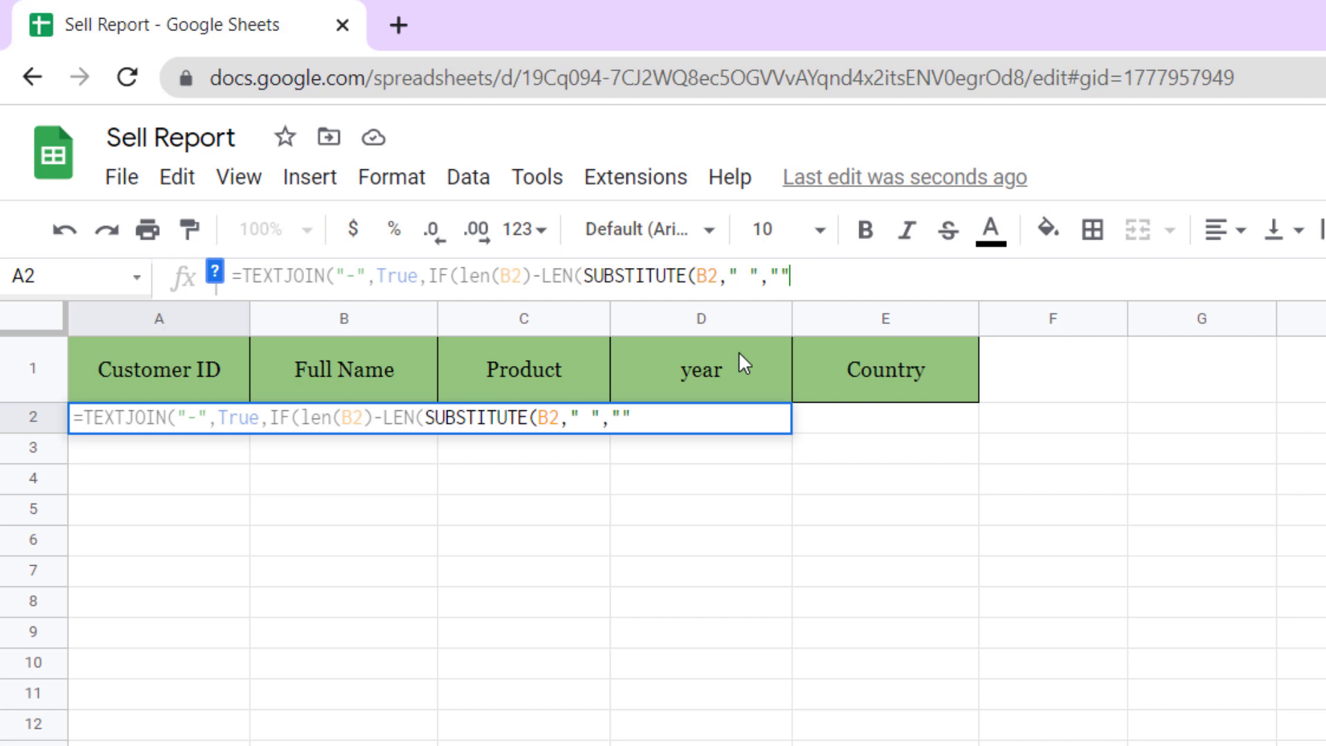
{"action": "type", "text": ")"}
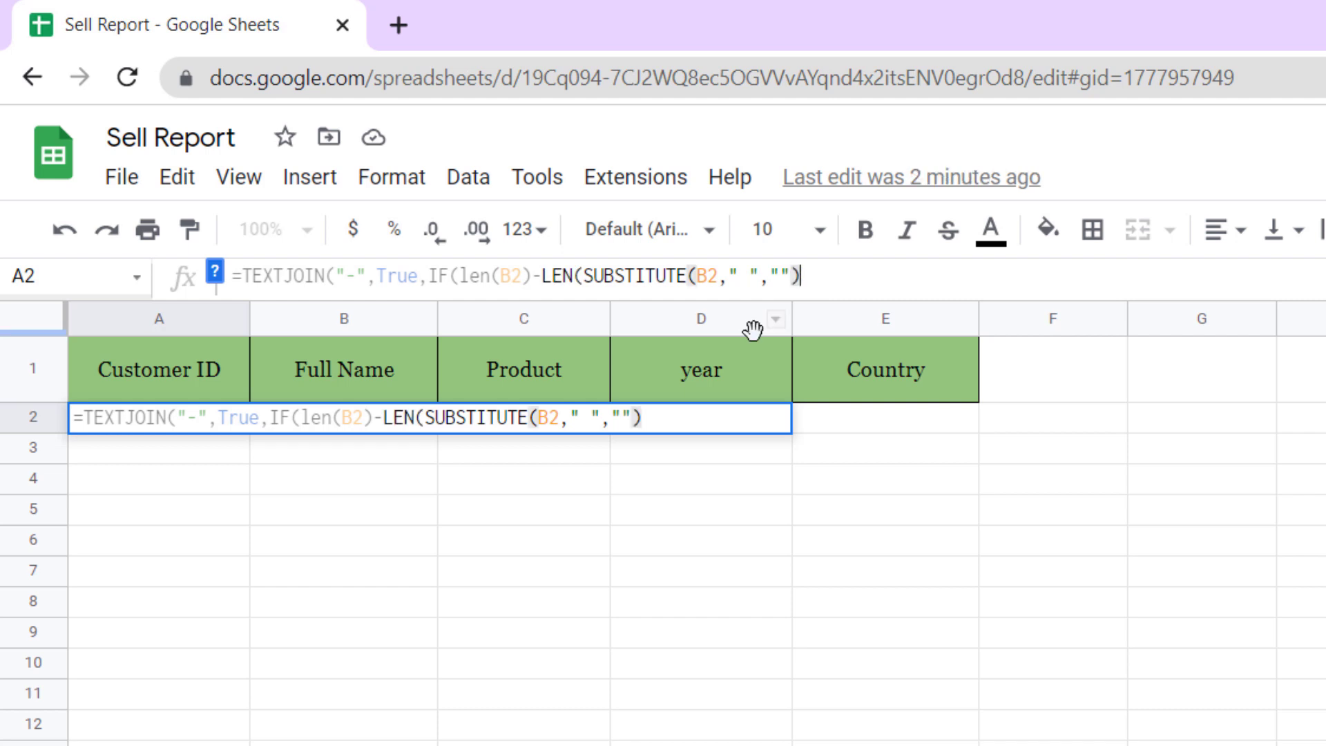
{"action": "type", "text": ")="}
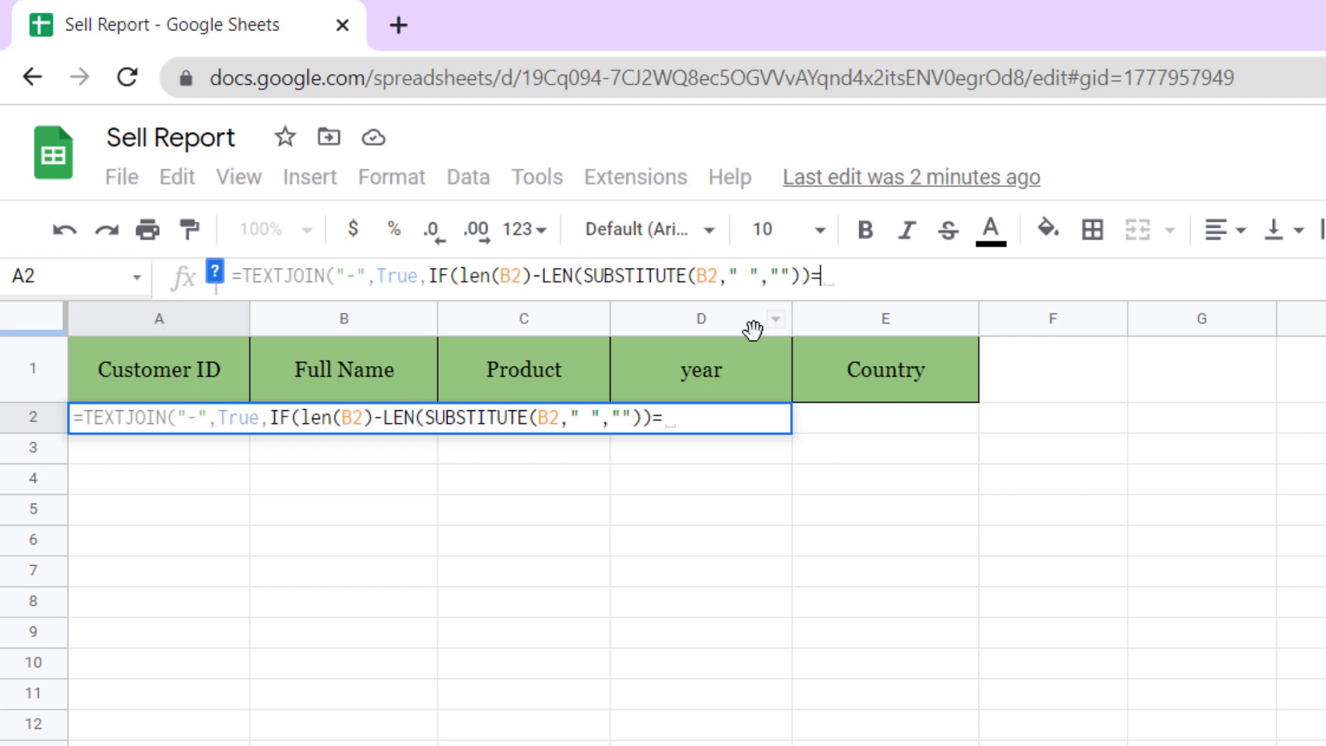
{"action": "type", "text": "0,Lef"}
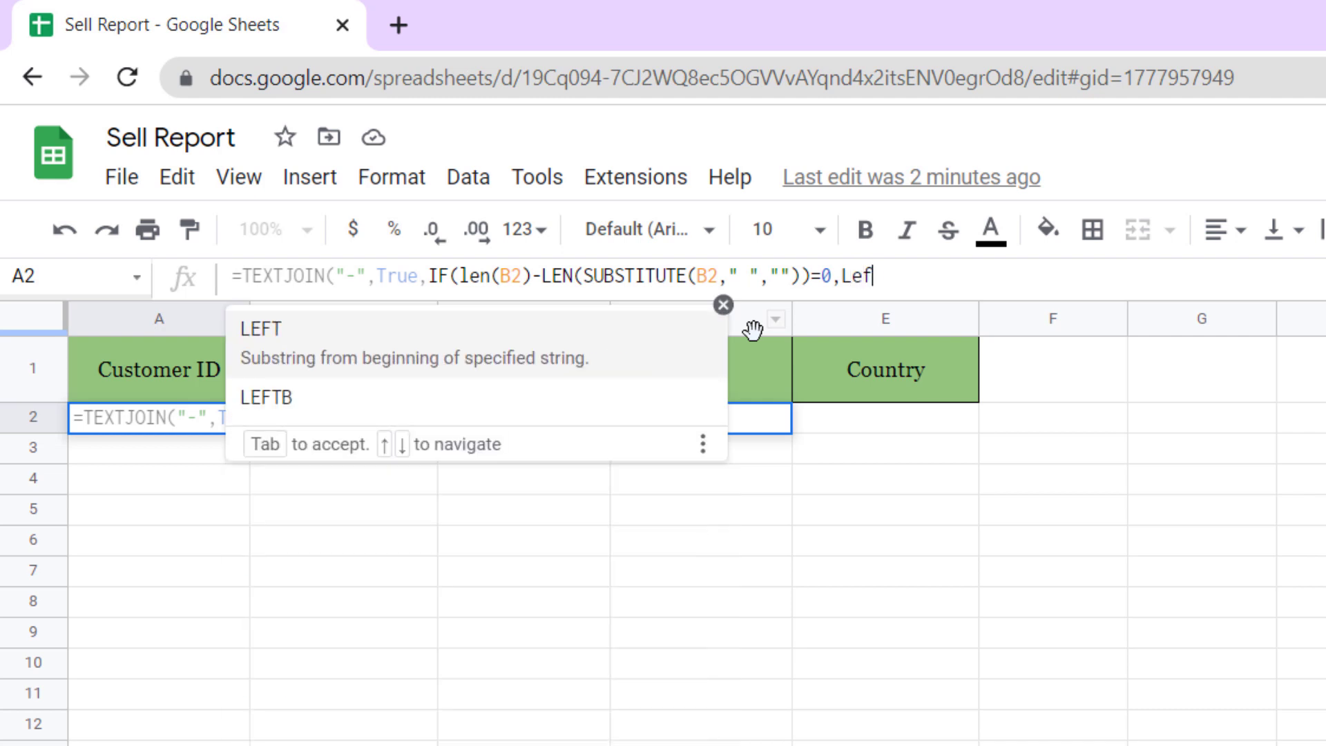
- Give the first IF the result LEFT(B2,1) so a single-word name yields its first letter
{"action": "key", "text": "Tab"}
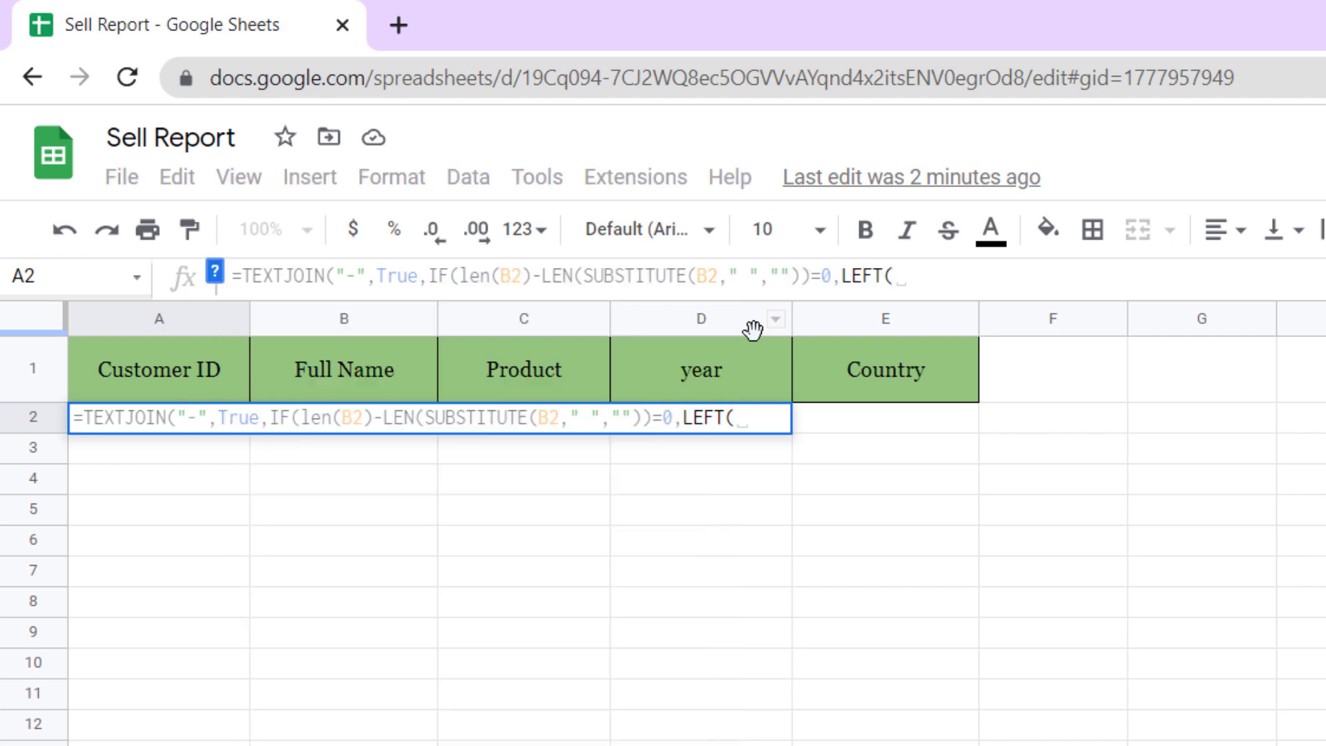
{"action": "type", "text": "B2"}
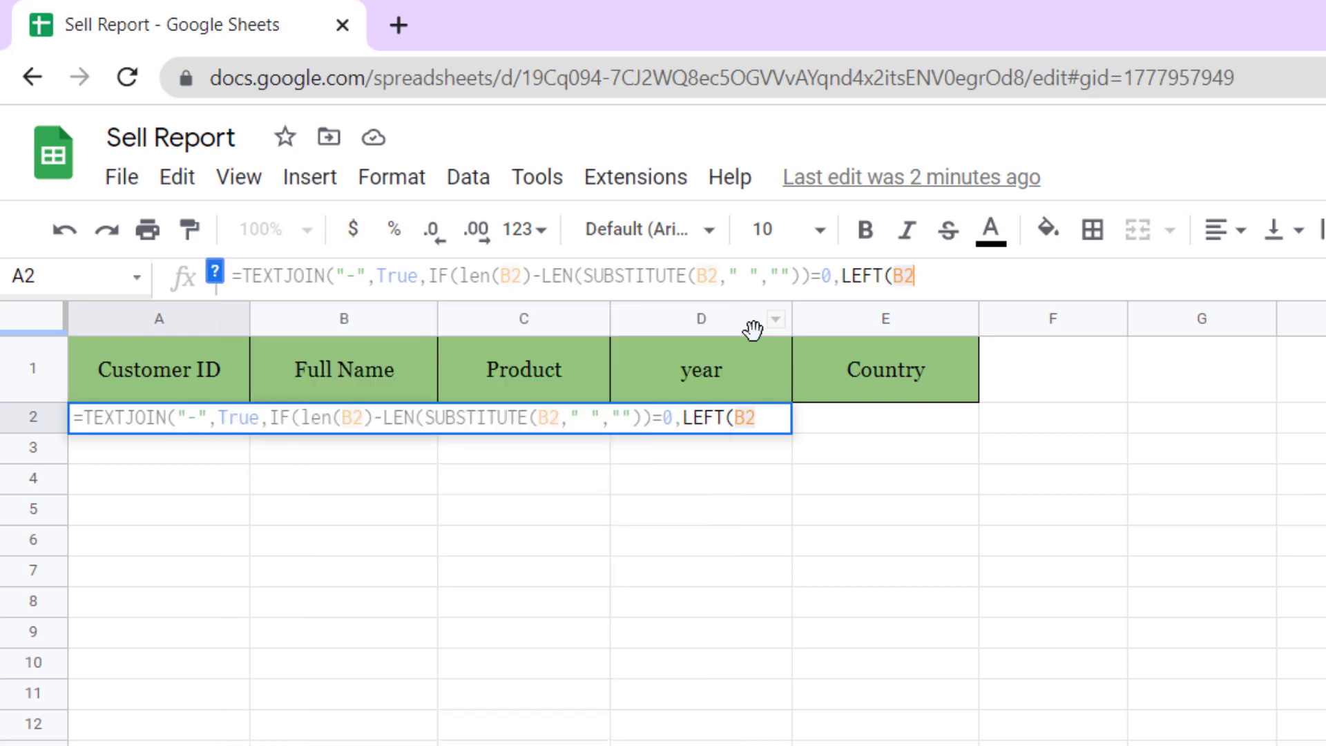
{"action": "type", "text": ", "}
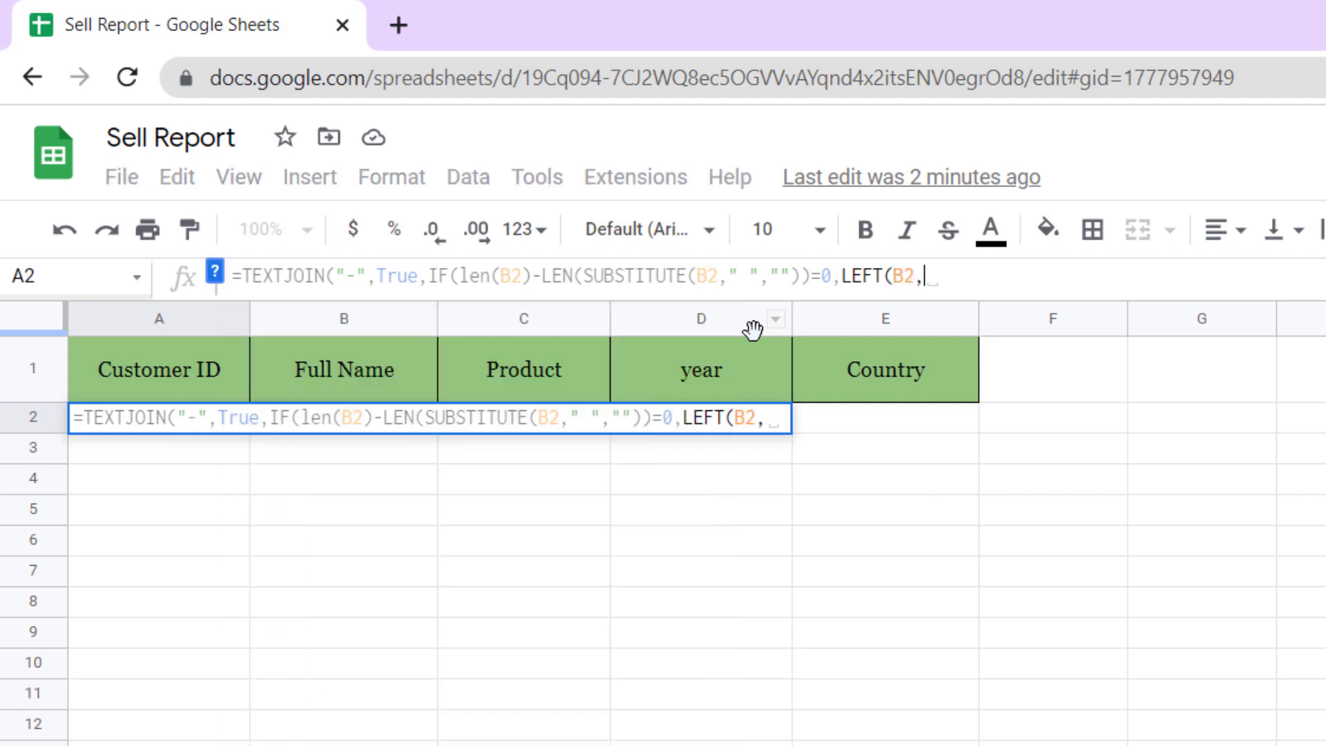
{"action": "type", "text": "1"}
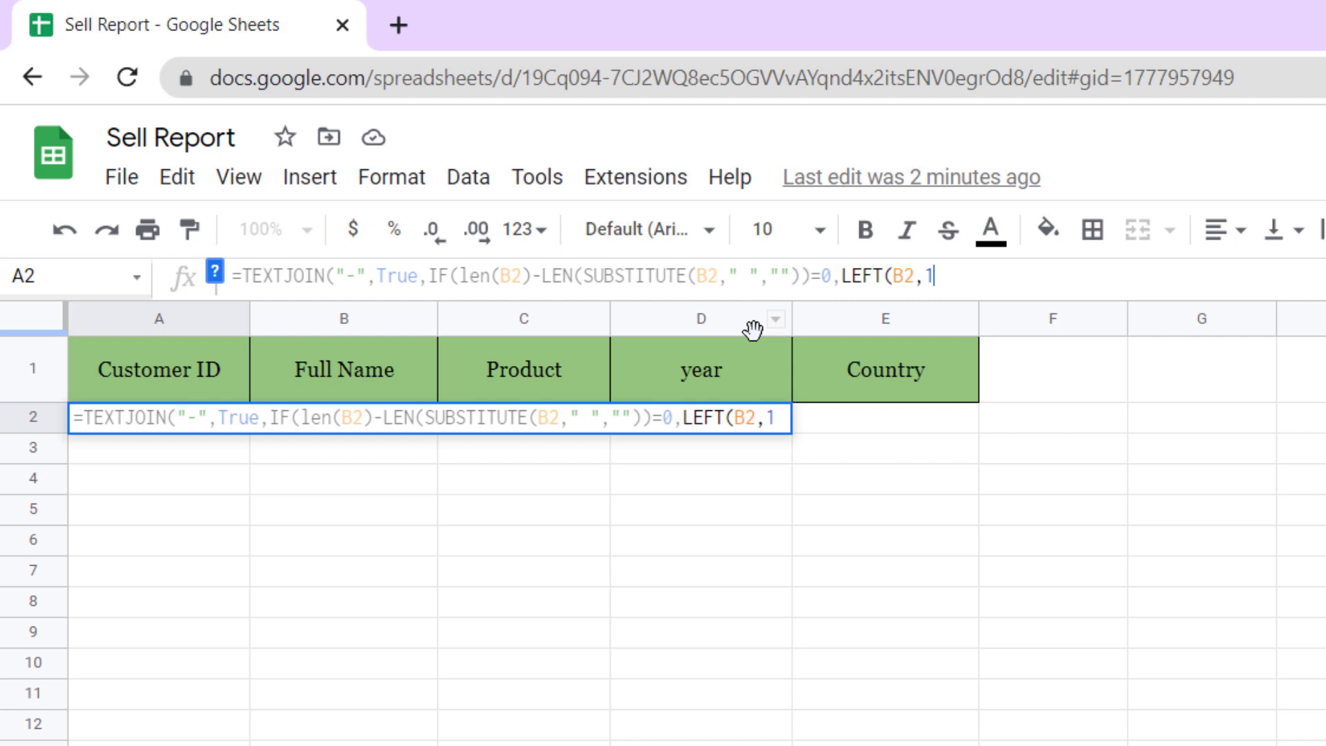
{"action": "type", "text": ")"}
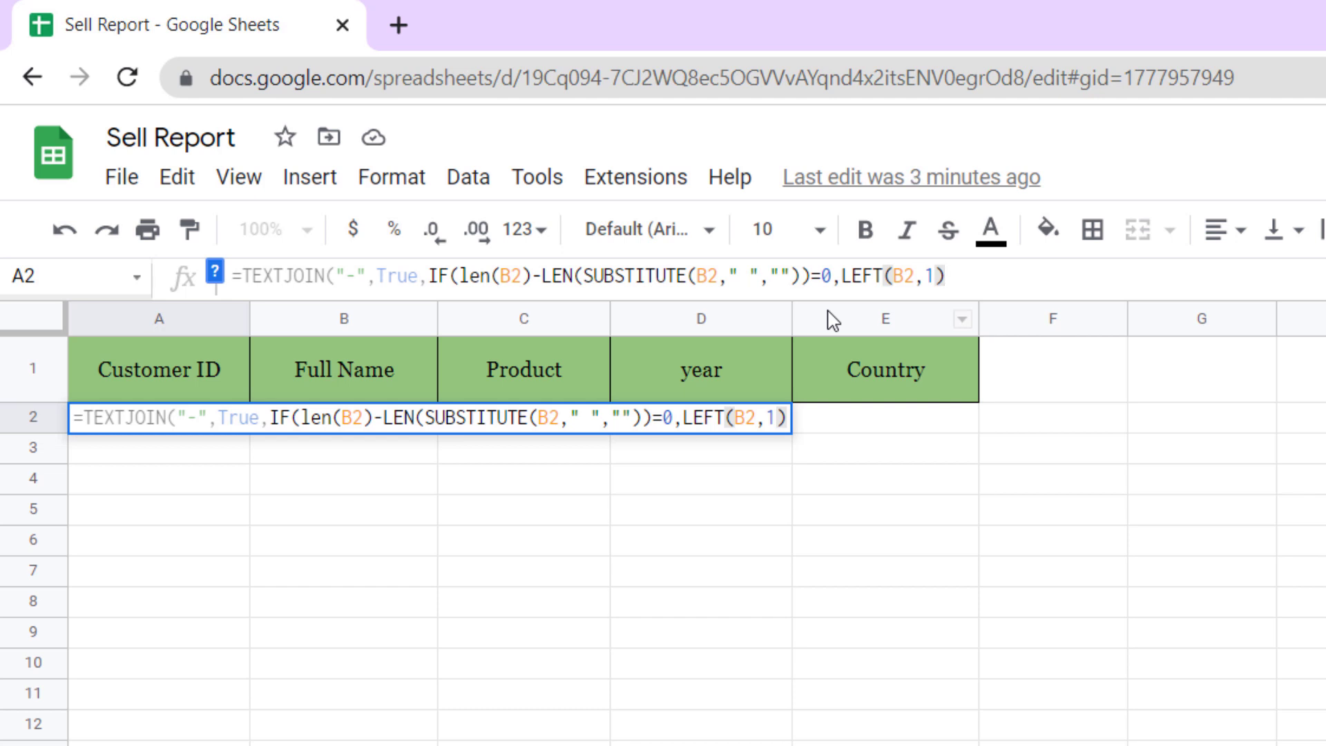
- Add a second IF testing LEN(B2)-LEN(SUBSTITUTE(B2," ",""))=1 for exactly one space
{"action": "type", "text": ","}
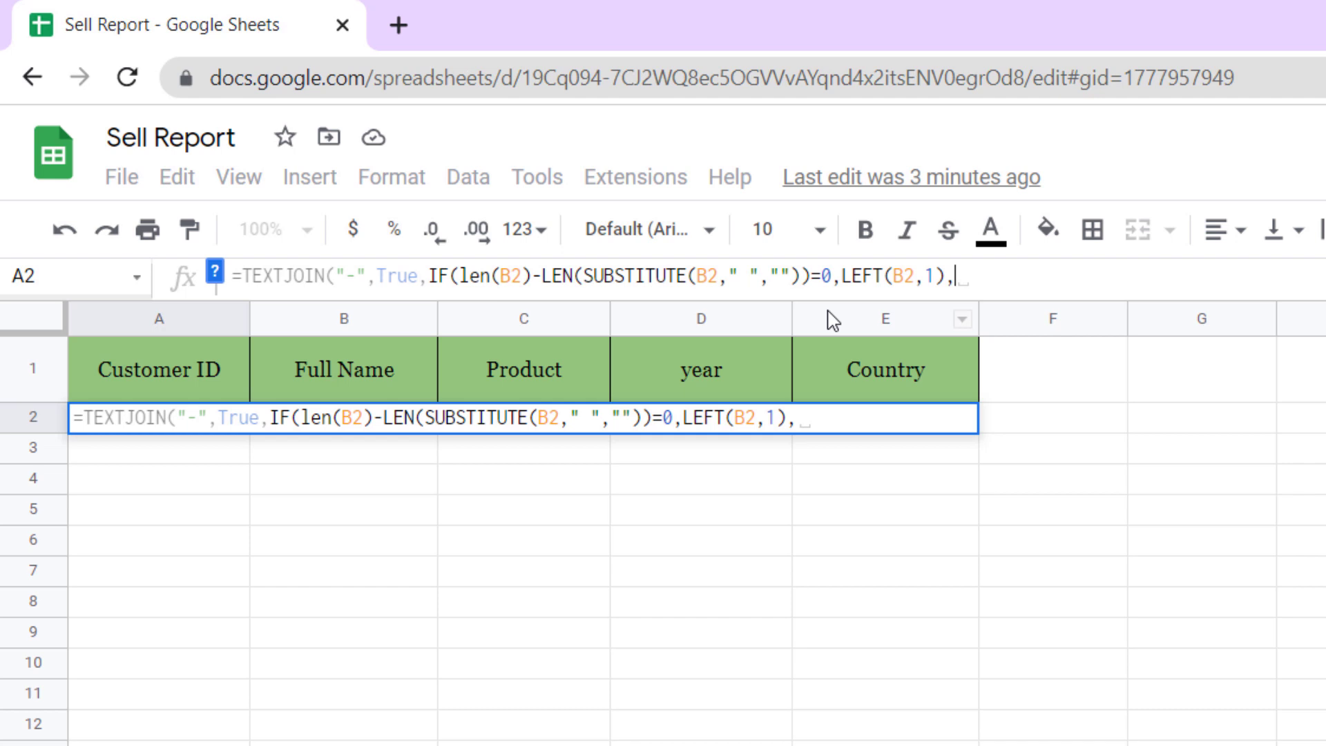
{"action": "type", "text": "If"}
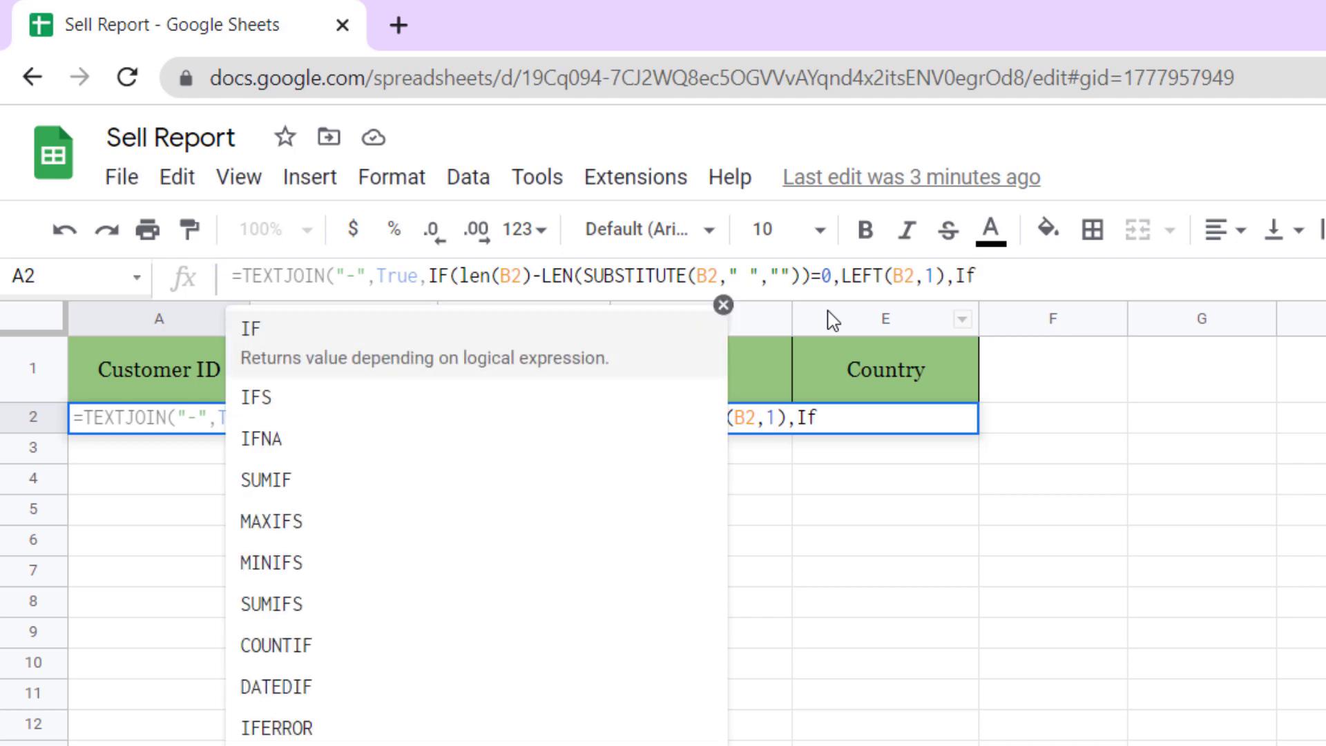
{"action": "key", "text": "Tab"}
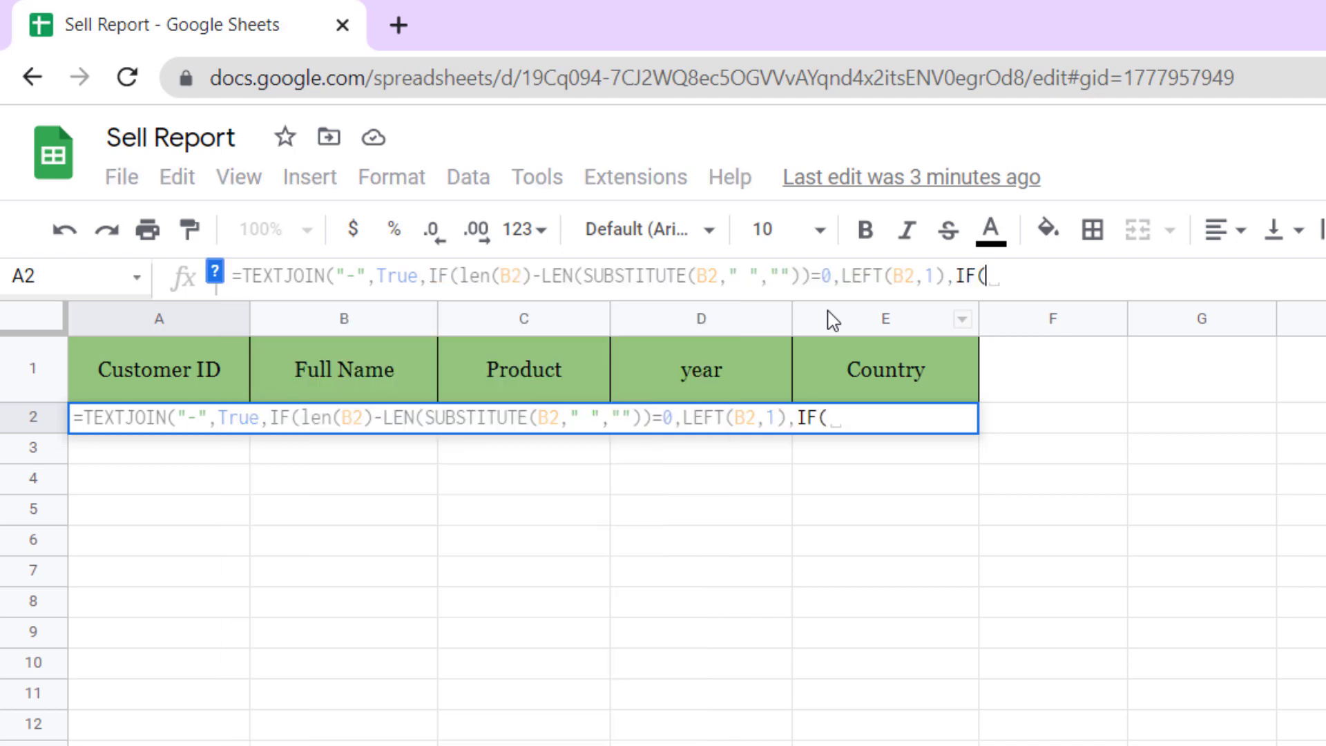
{"action": "type", "text": "len"}
{"action": "key", "text": "Tab"}
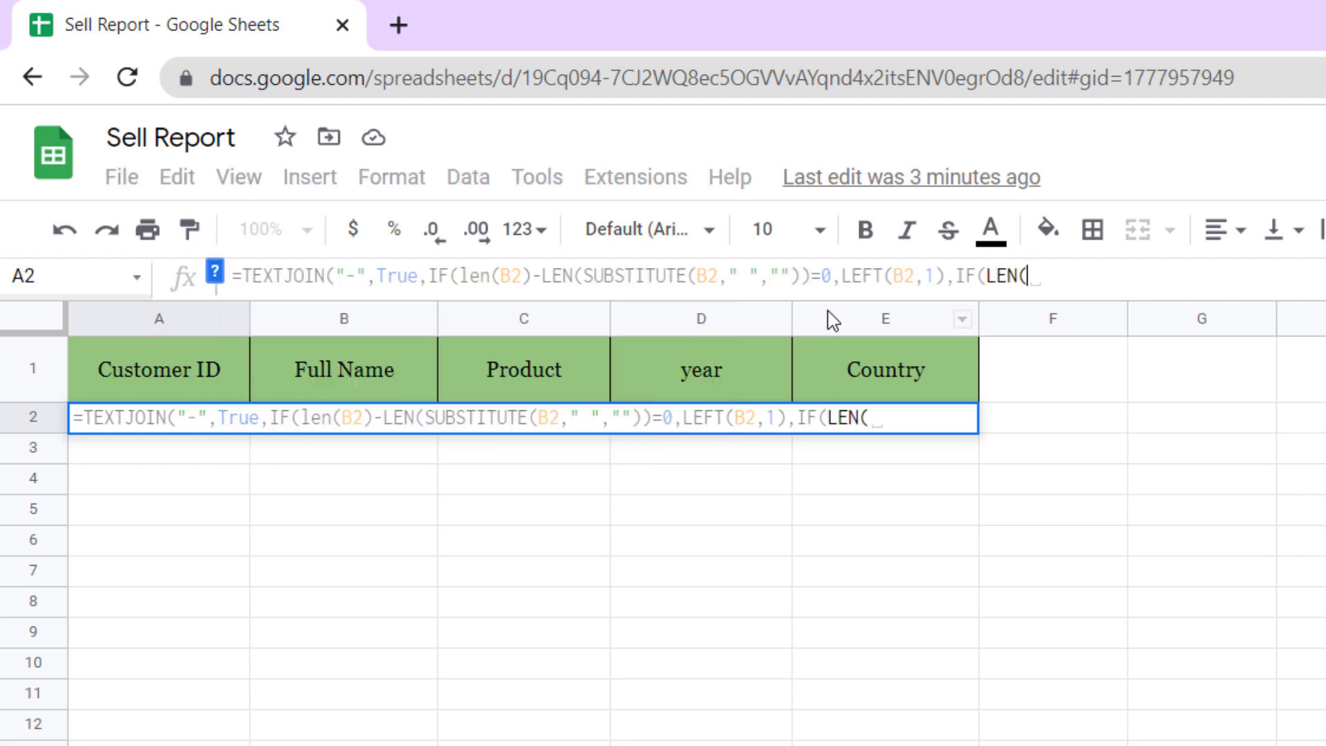
{"action": "type", "text": "b2"}
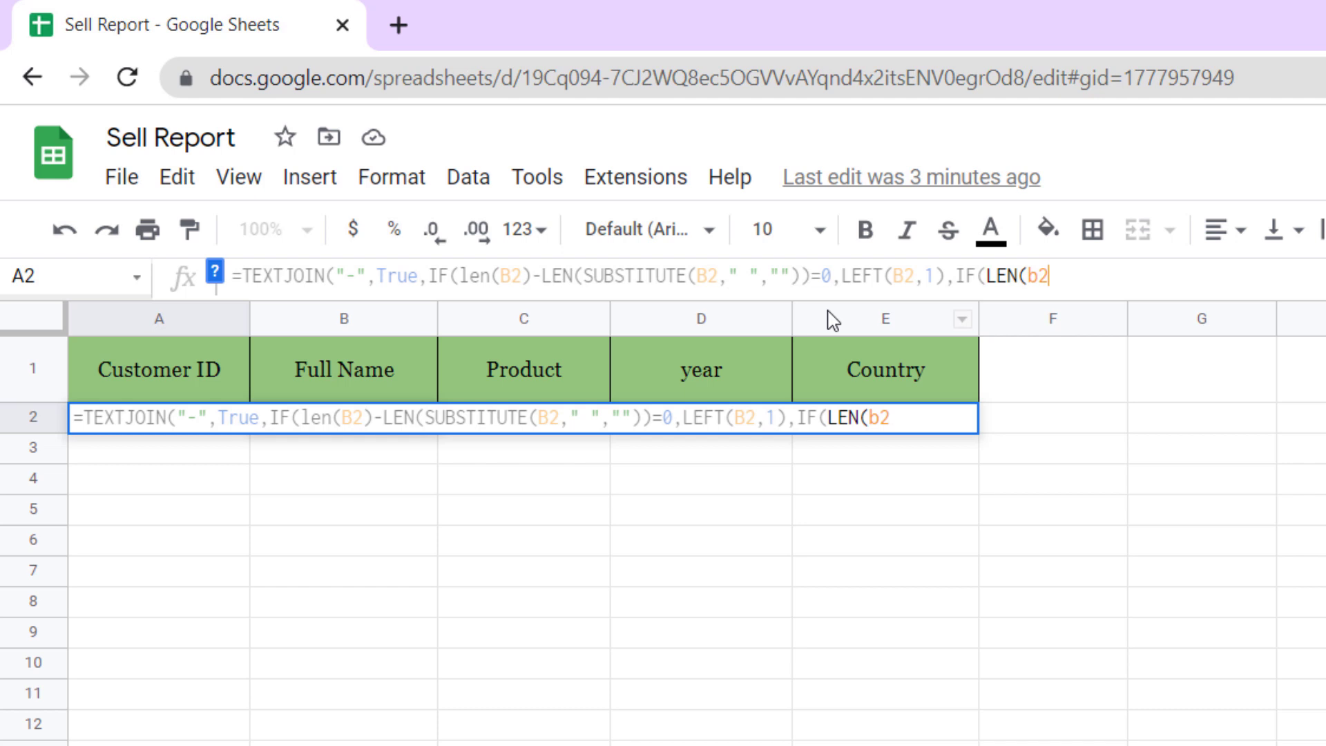
{"action": "type", "text": ")-len"}
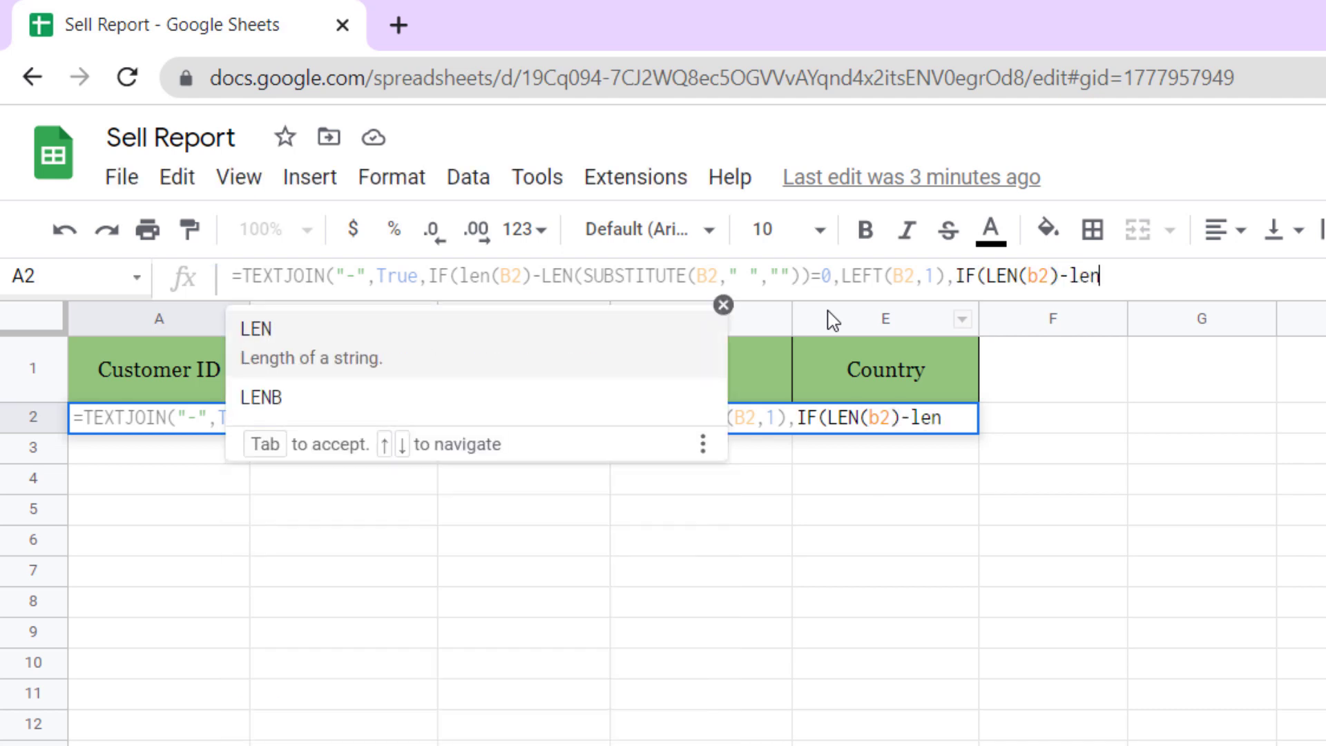
{"action": "key", "text": "Tab"}
{"action": "type", "text": "substitu"}
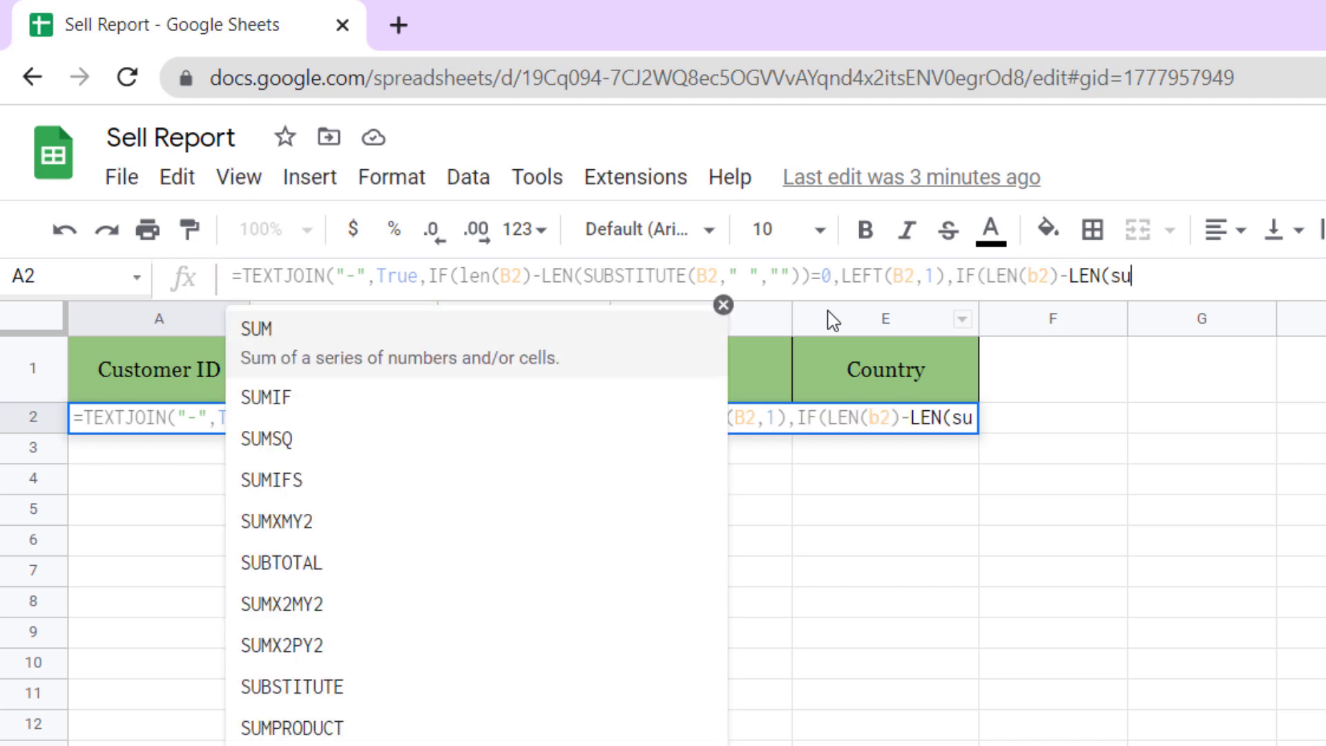
{"action": "key", "text": "Tab"}
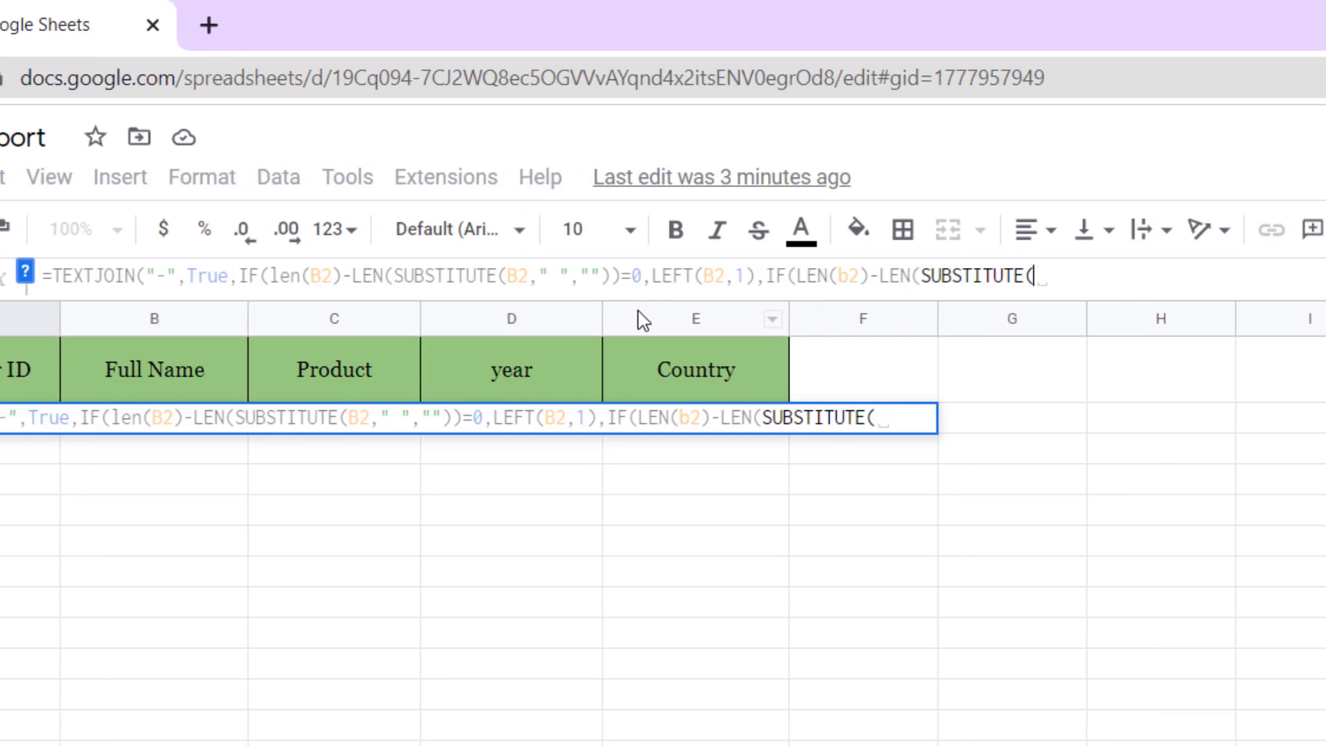
{"action": "type", "text": "B2,"}
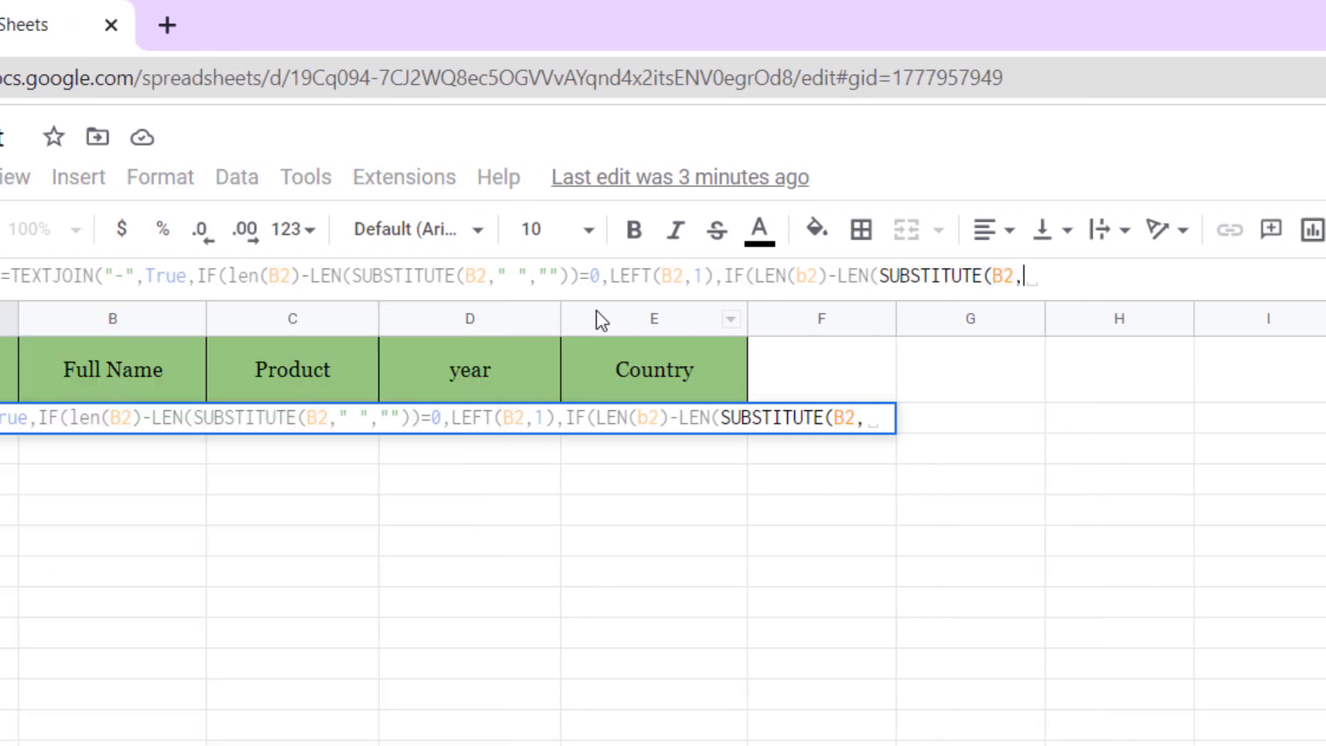
{"action": "type", "text": "\" \",\"\""}
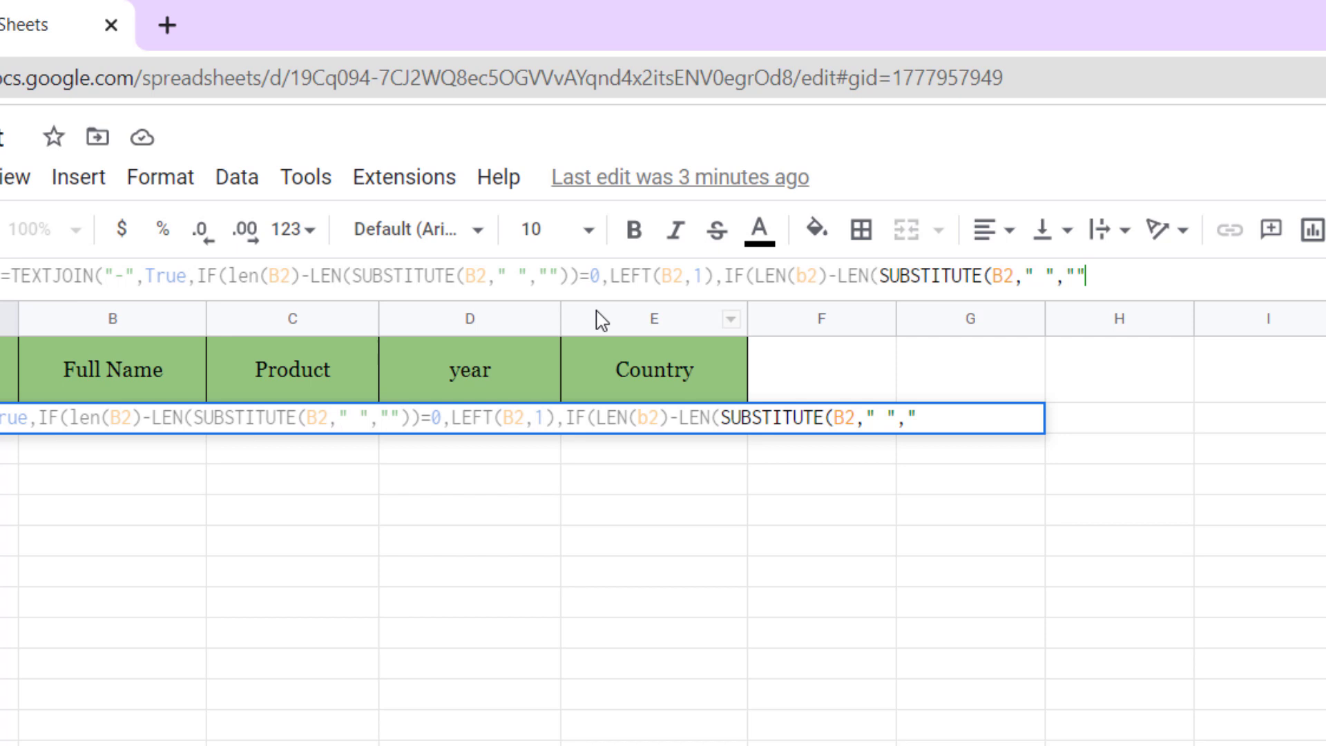
{"action": "type", "text": "))"}
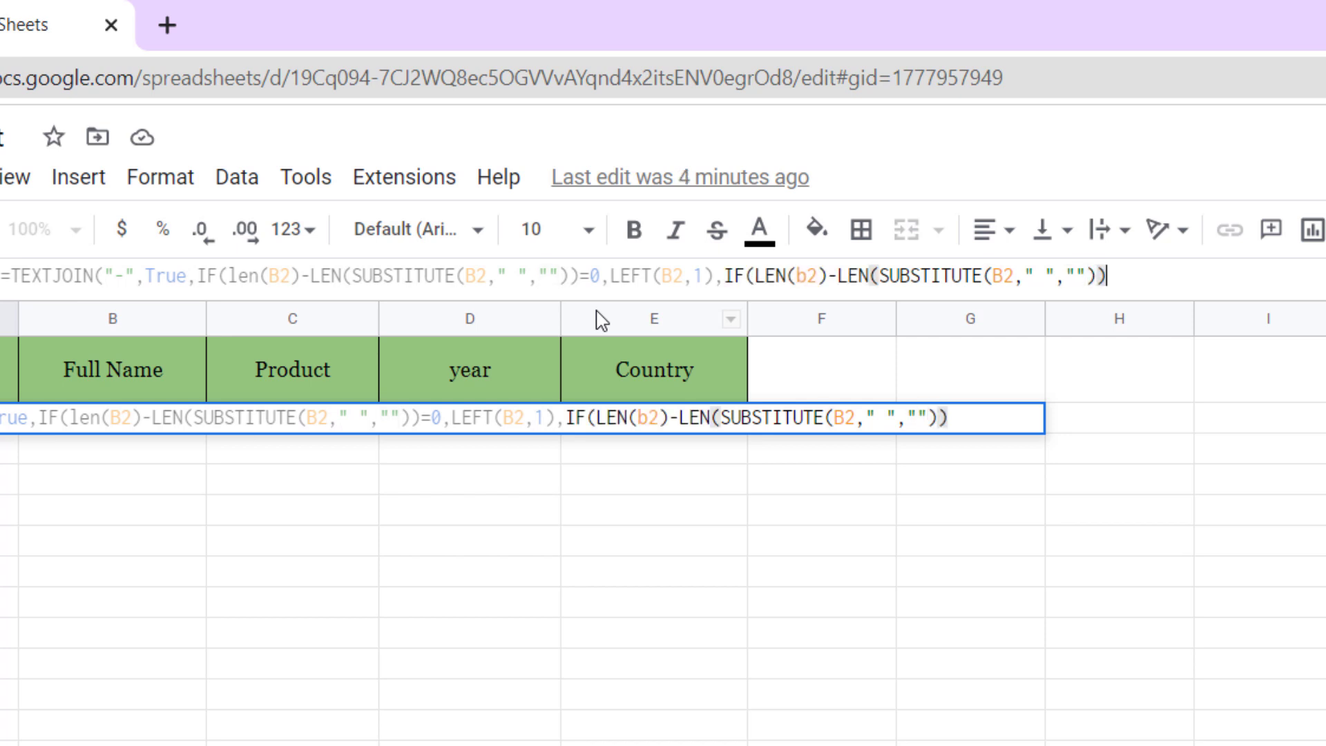
{"action": "type", "text": "=1"}
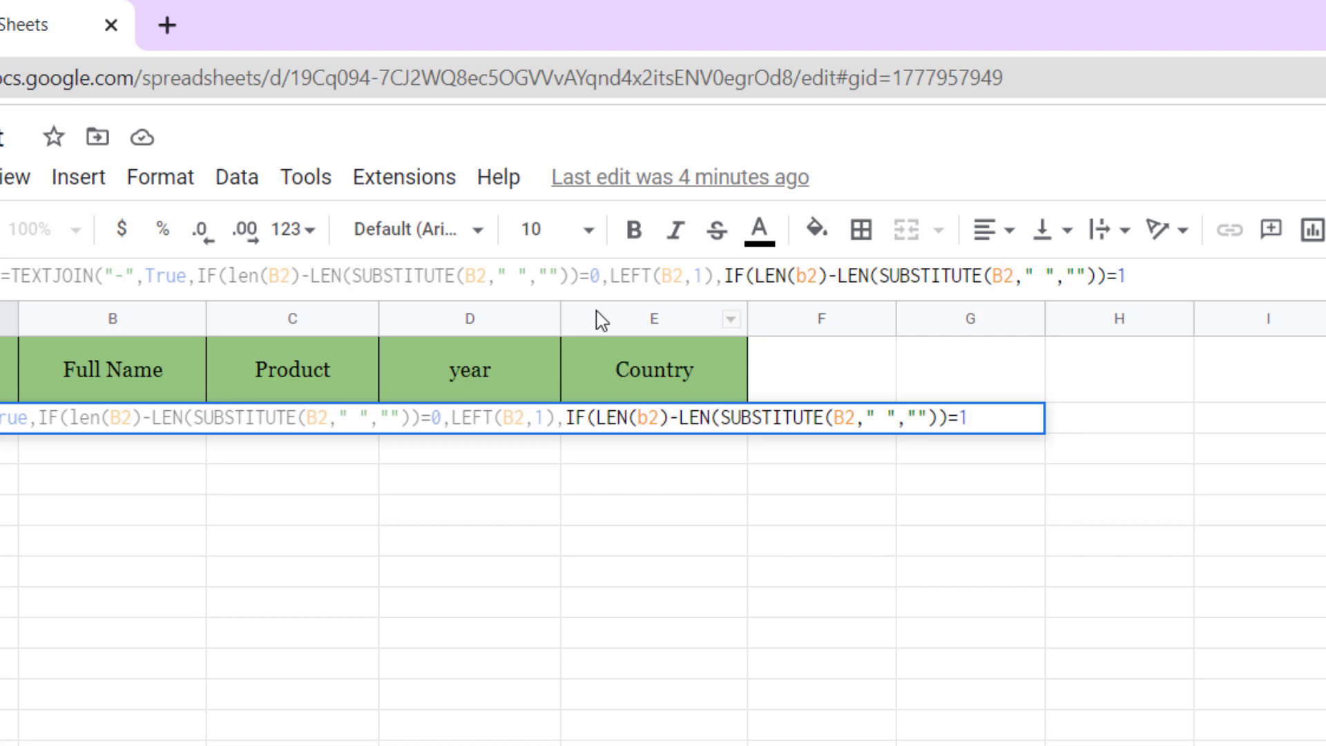
{"action": "type", "text": ","}
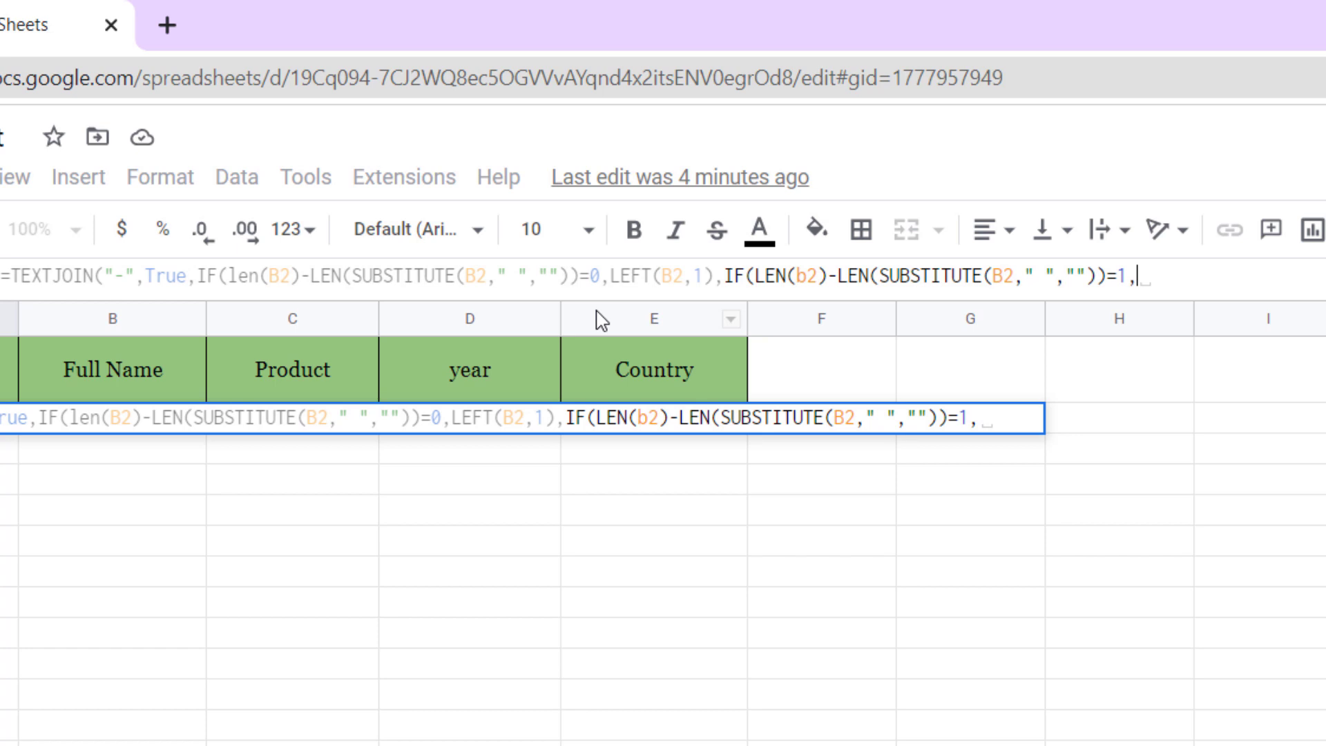
{"action": "type", "text": "left"}
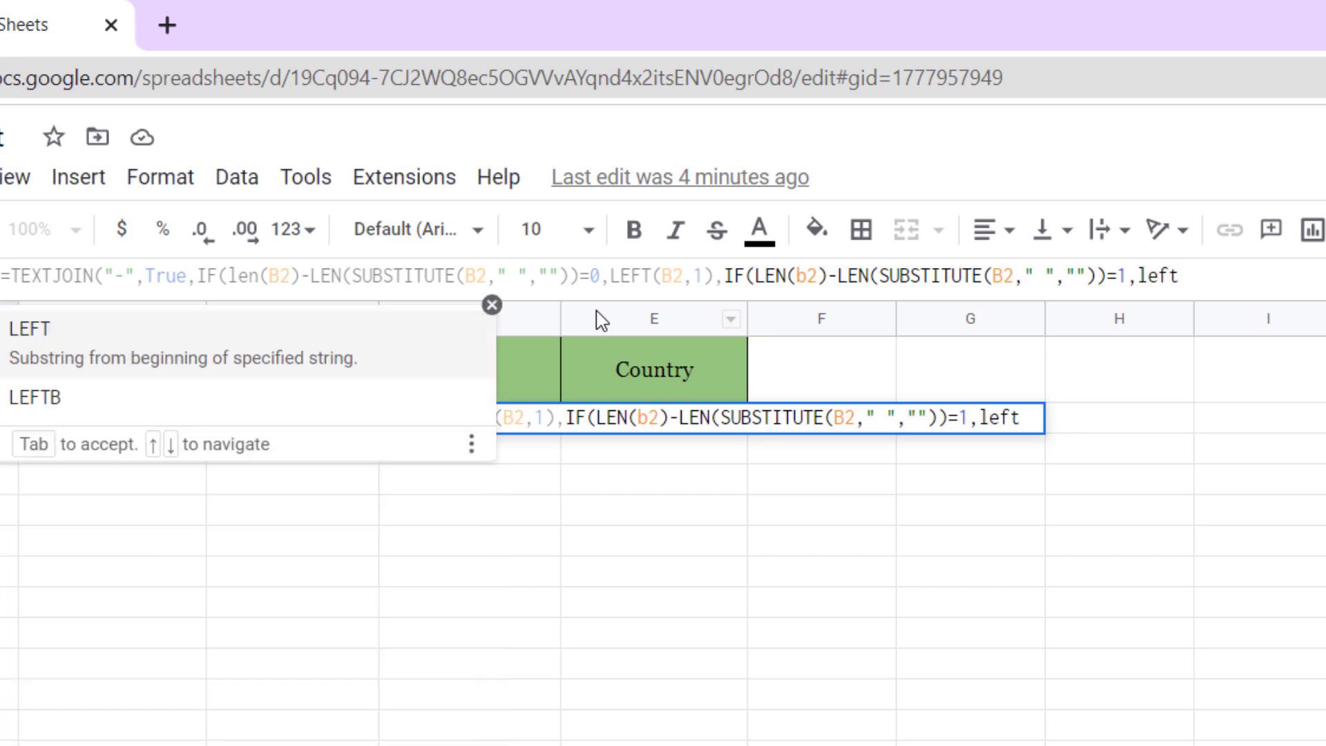
- Make its result LEFT(B2,1)&MID(B2,FIND(" ",B2)+1,1), giving both initials
{"action": "key", "text": "Tab"}
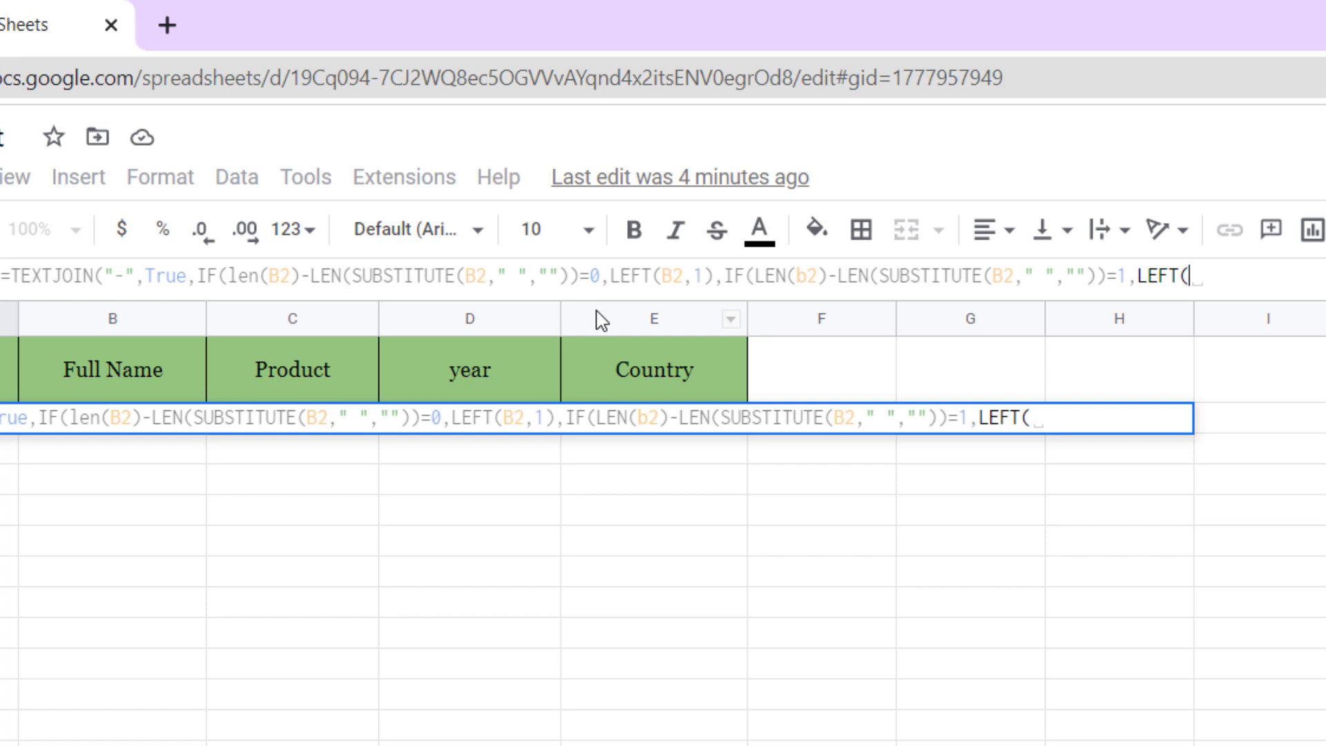
{"action": "type", "text": "B2,1"}
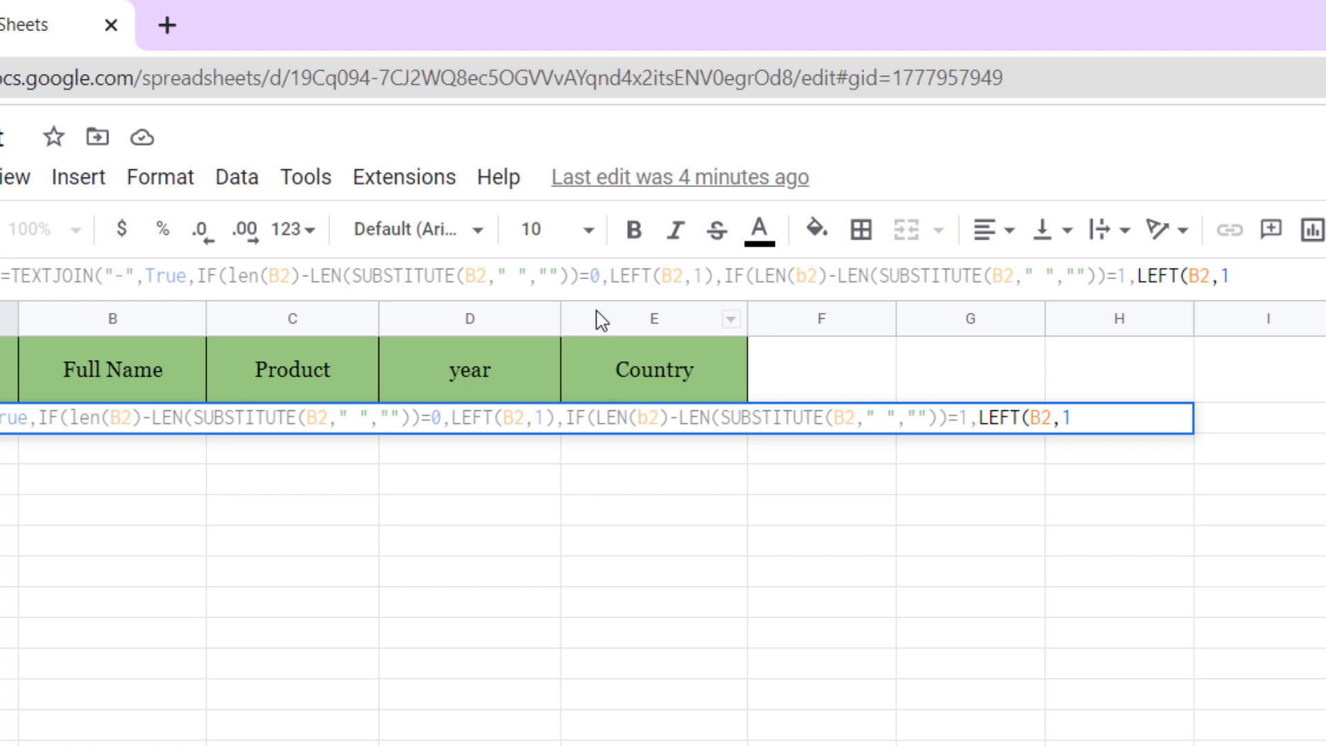
{"action": "type", "text": ")"}
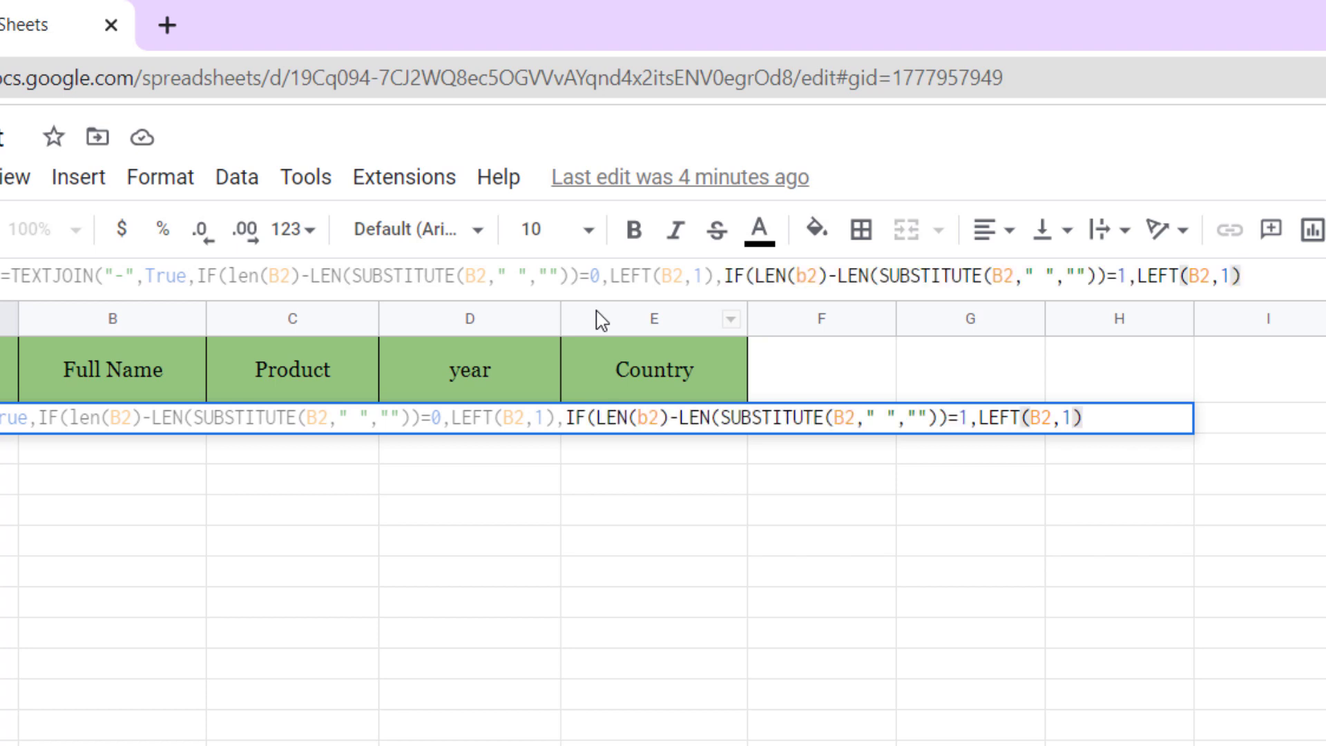
{"action": "type", "text": "&"}
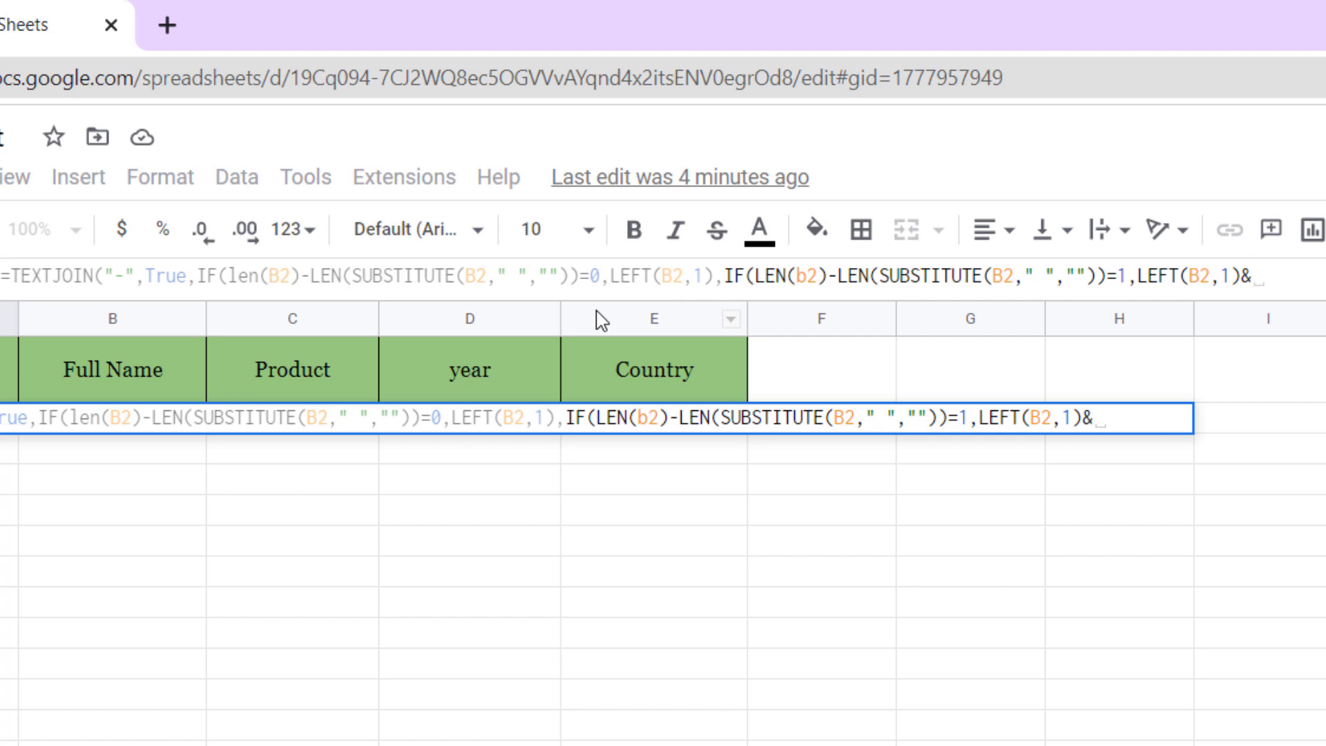
{"action": "type", "text": "Mid"}
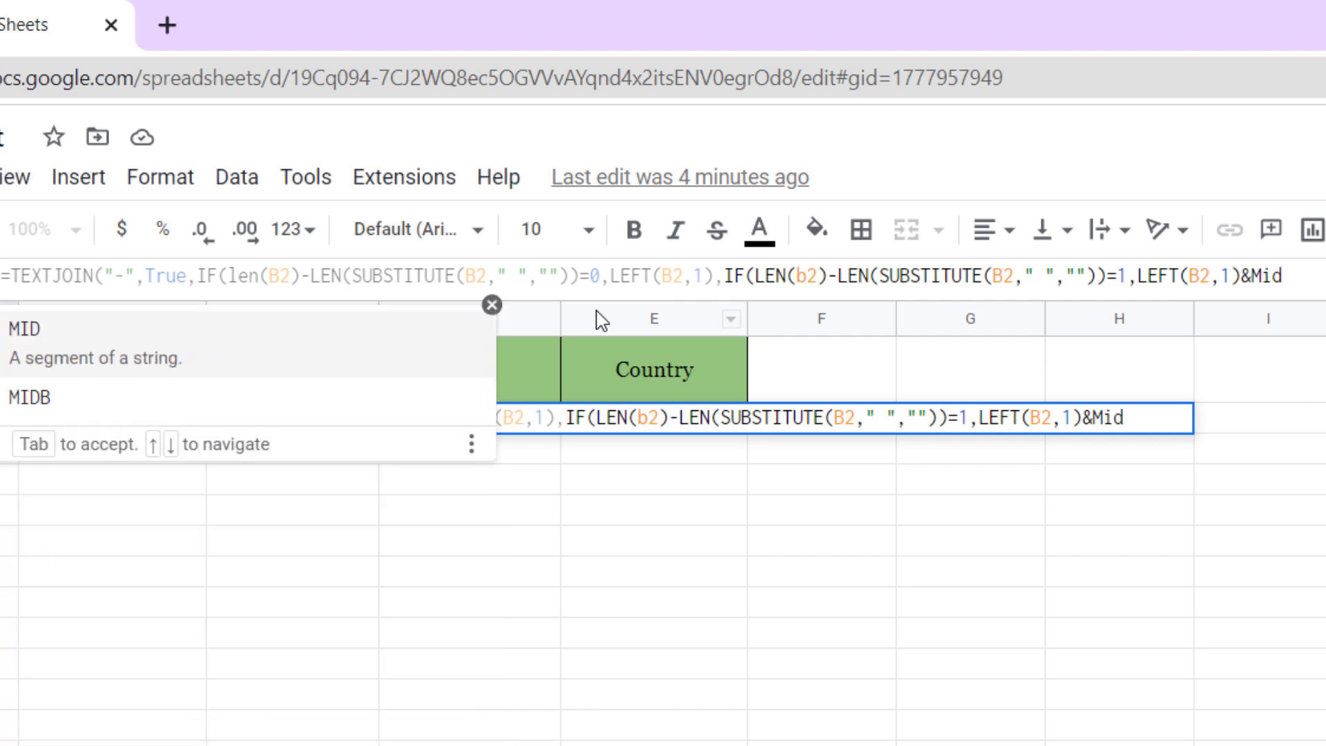
{"action": "key", "text": "Tab"}
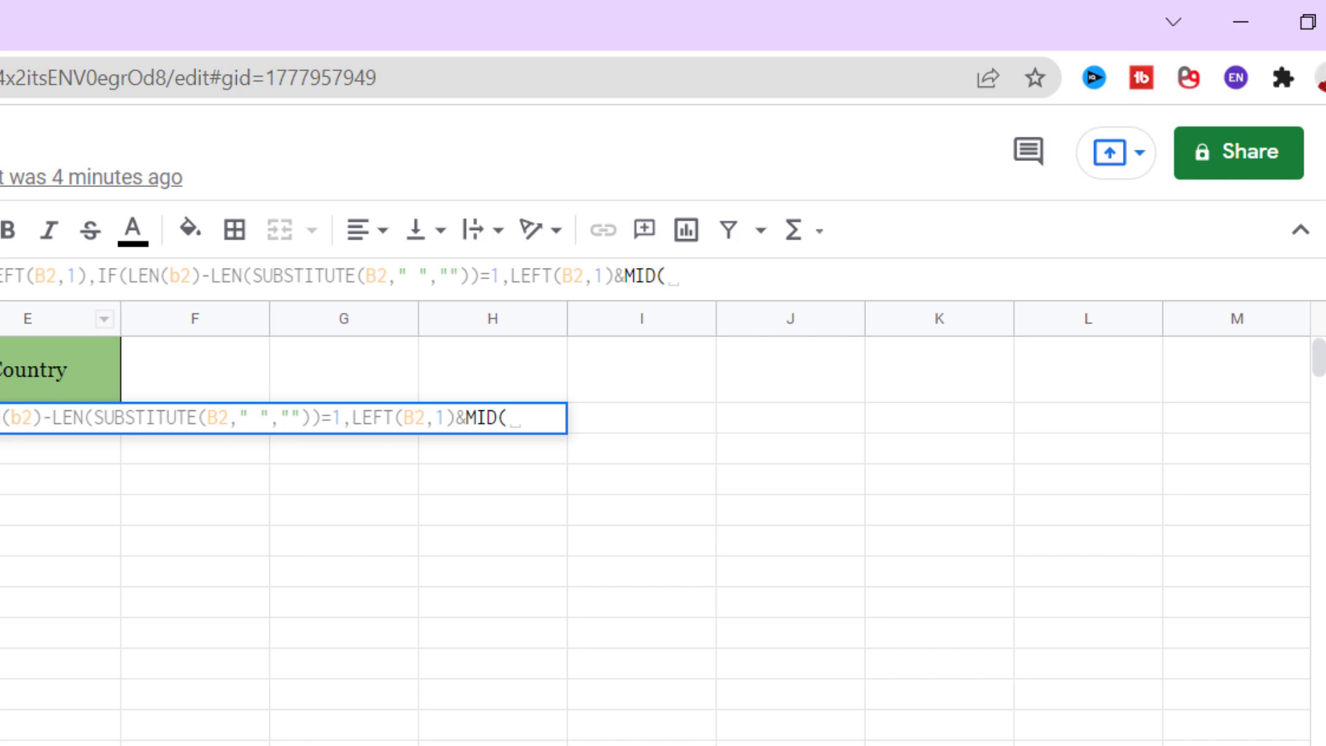
{"action": "type", "text": "B2,"}
{"action": "type", "text": "find("}
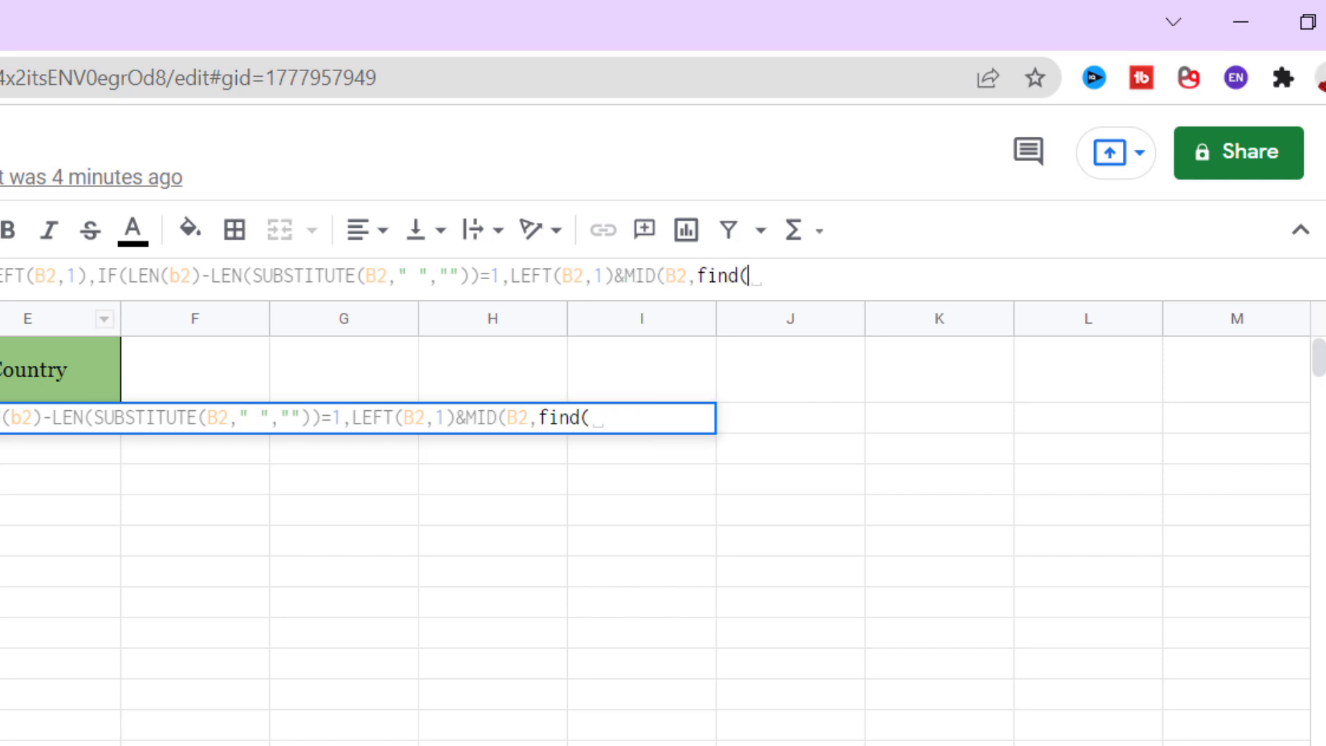
{"action": "type", "text": "\" \",B"}
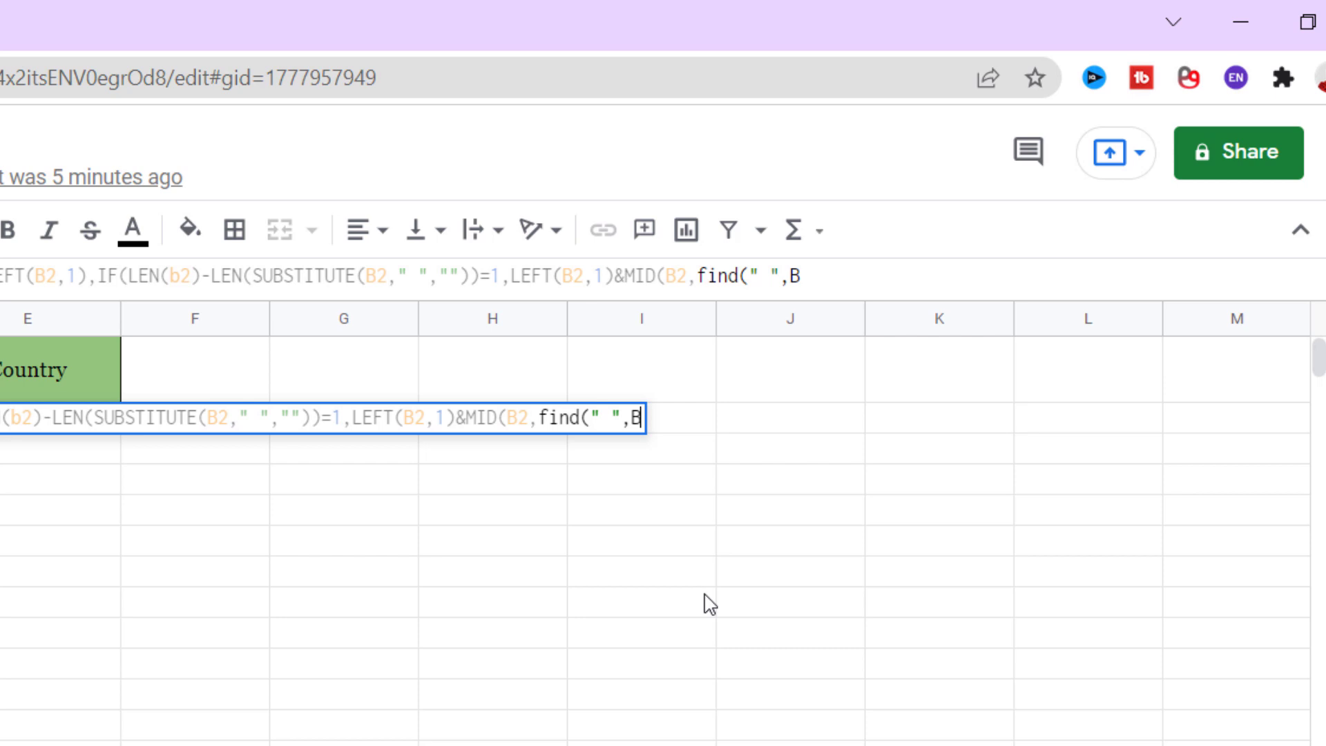
{"action": "type", "text": "2)+1"}
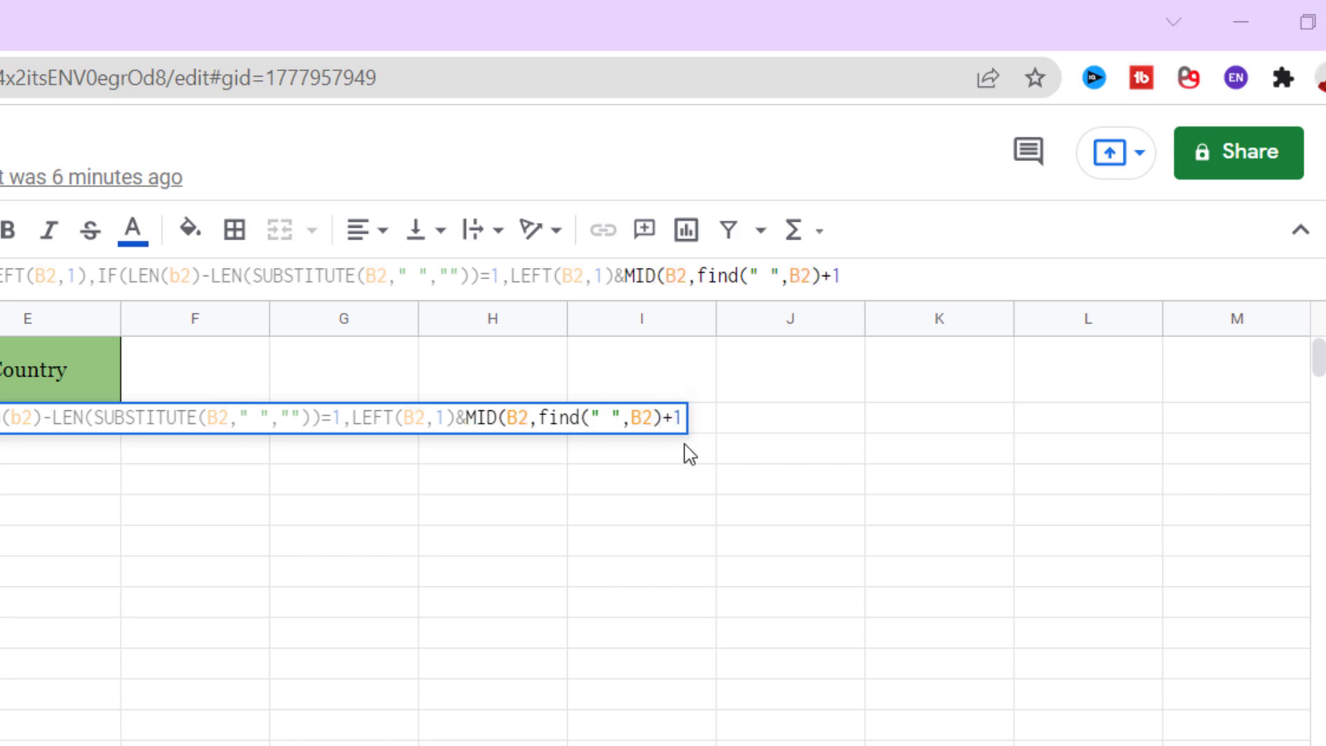
{"action": "type", "text": ",1)"}
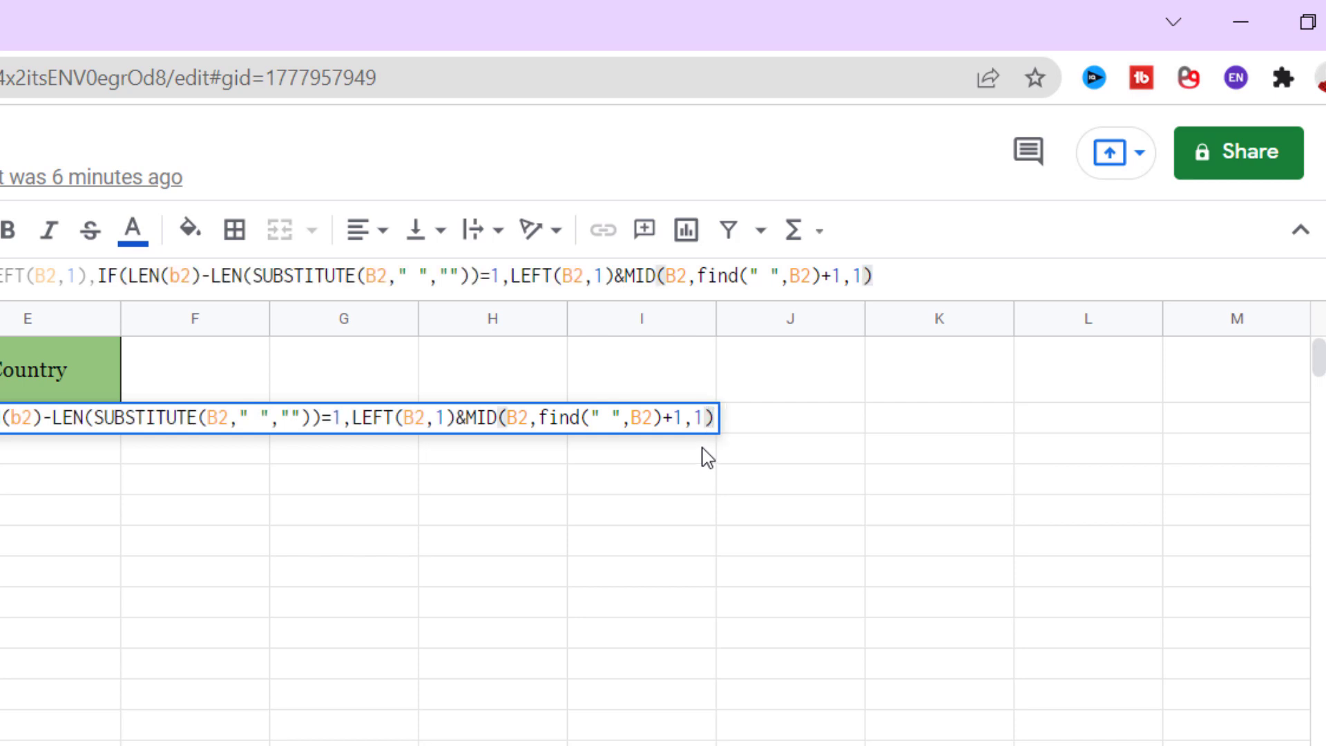
- Paste the prepared three-initials branch and close the name part with a separating comma
{"action": "type", "text": "LEFT(B2,1)&MID(B2,FIND(\" \",B2)+1,1)&MID(B2,FIND(\" \",B2,FIND(\" \",B2)+1)+1,1)))"}
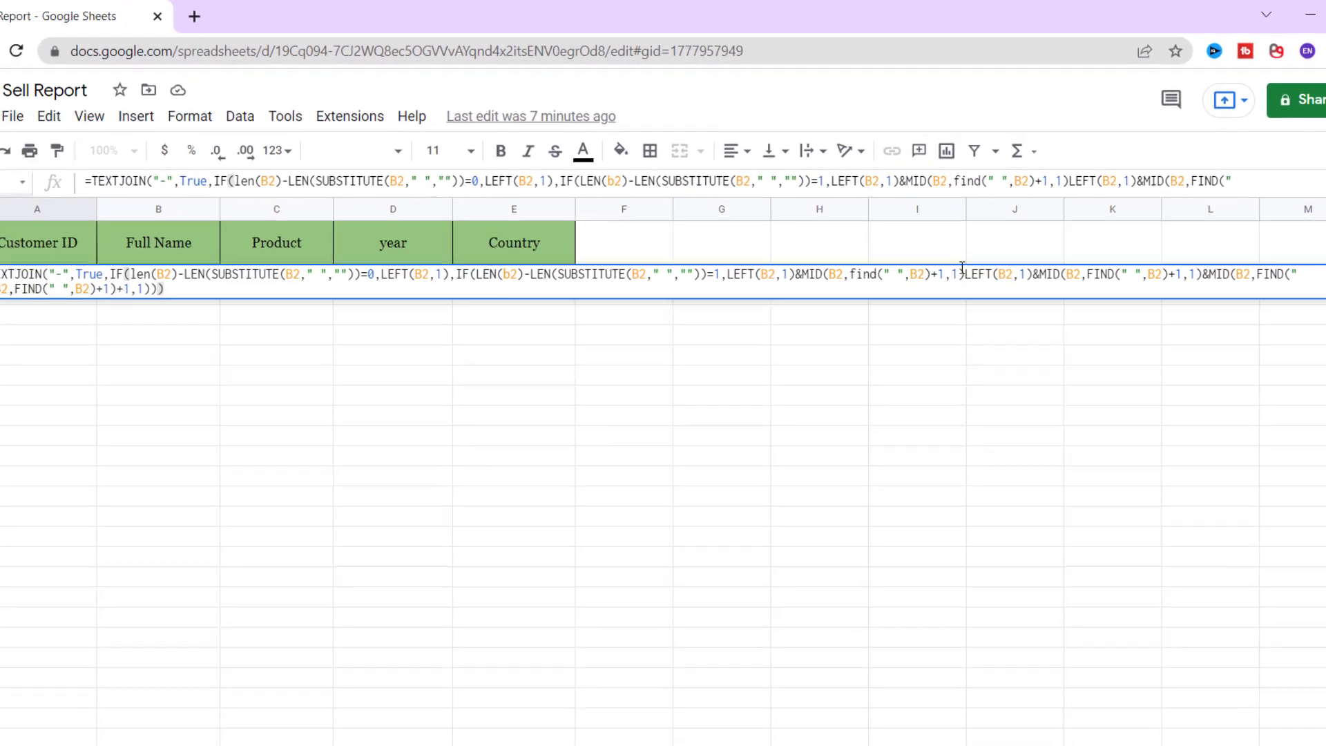
{"action": "left_click", "coordinate": [962, 271]}
{"action": "type", "text": ","}
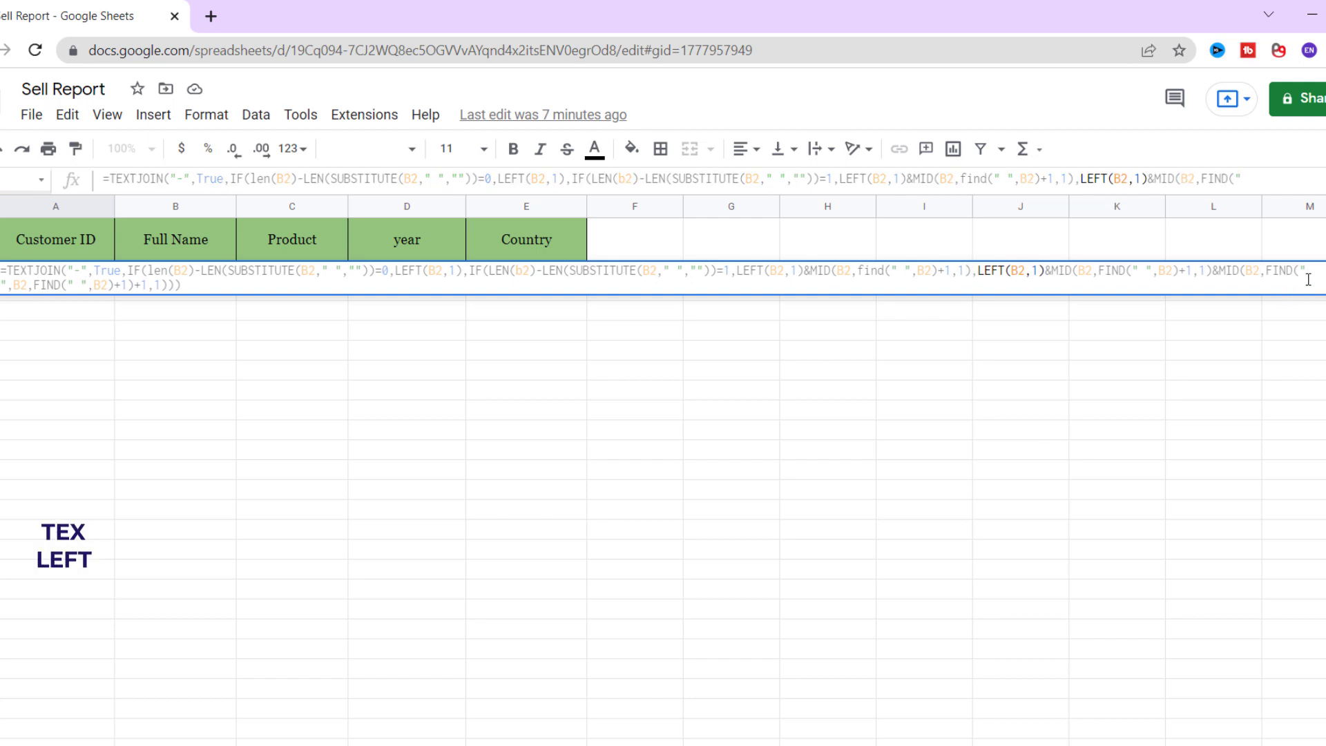
{"action": "left_click", "coordinate": [1297, 285]}
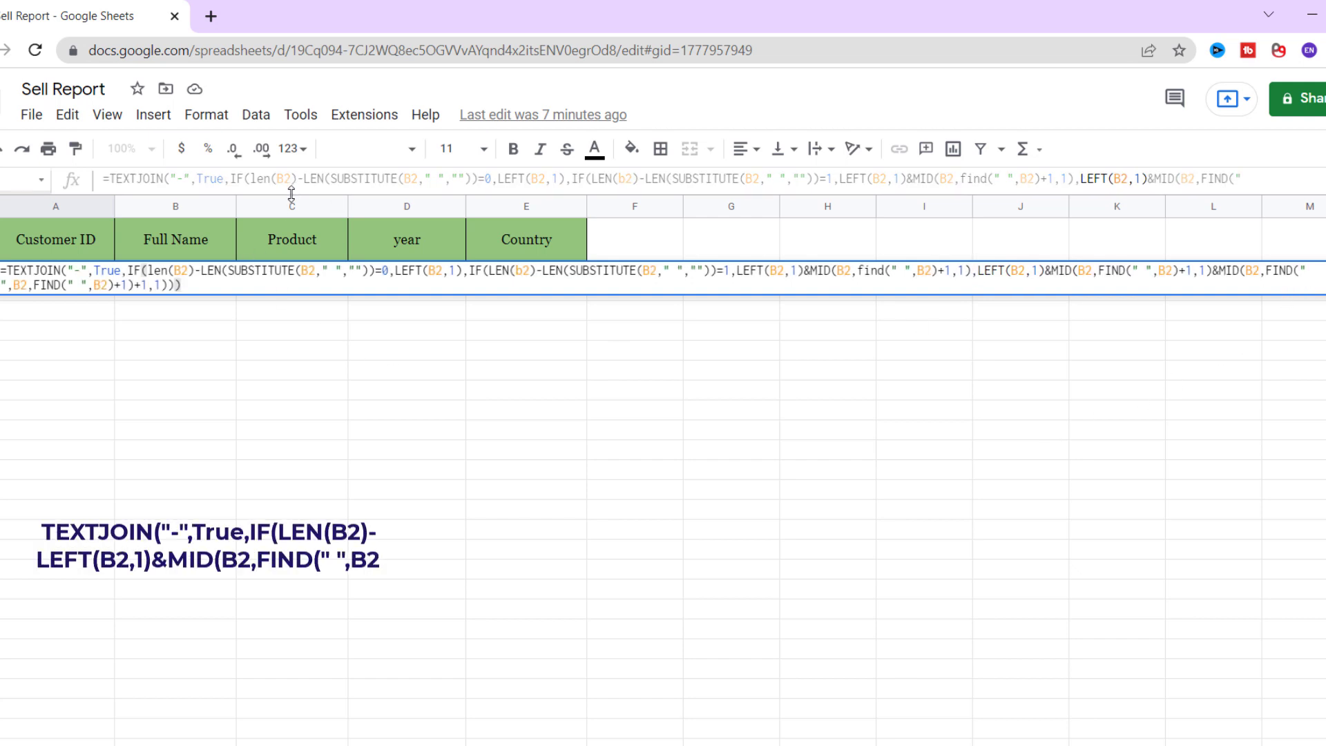
{"action": "left_click_drag", "start_coordinate": [290, 195], "coordinate": [293, 236]}
{"action": "left_click", "coordinate": [481, 217]}
{"action": "type", "text": ","}
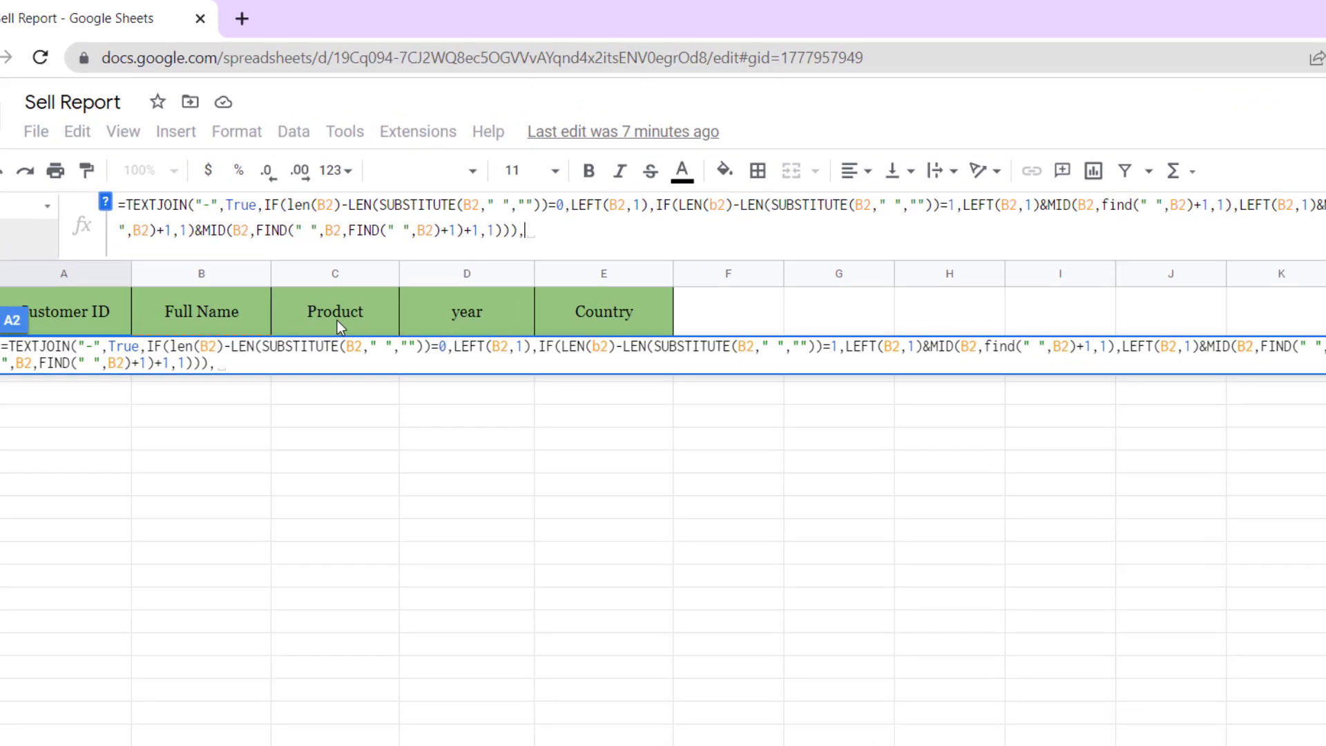
- Append LEFT(C2,3),RIGHT(D2,2),LEFT(E2,3)) for product, year and country, and commit the formula
{"action": "type", "text": "Left"}
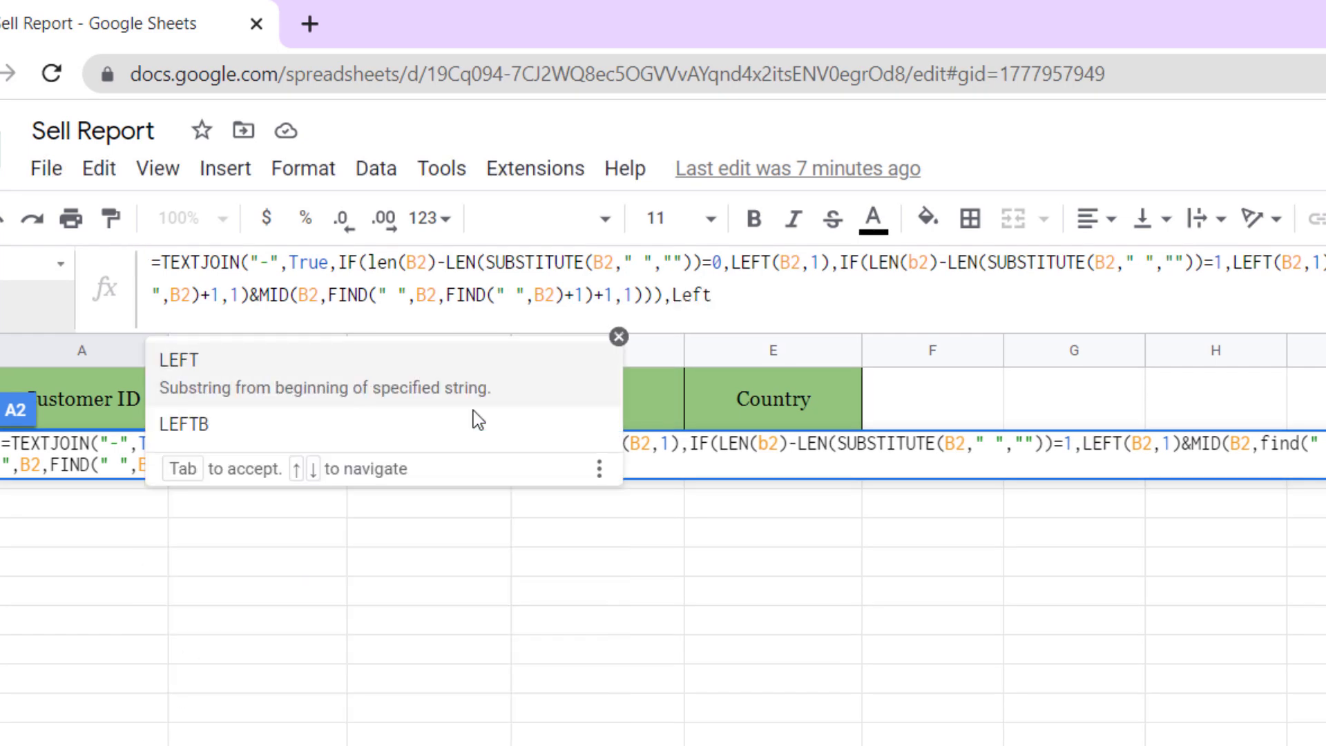
{"action": "key", "text": "Tab"}
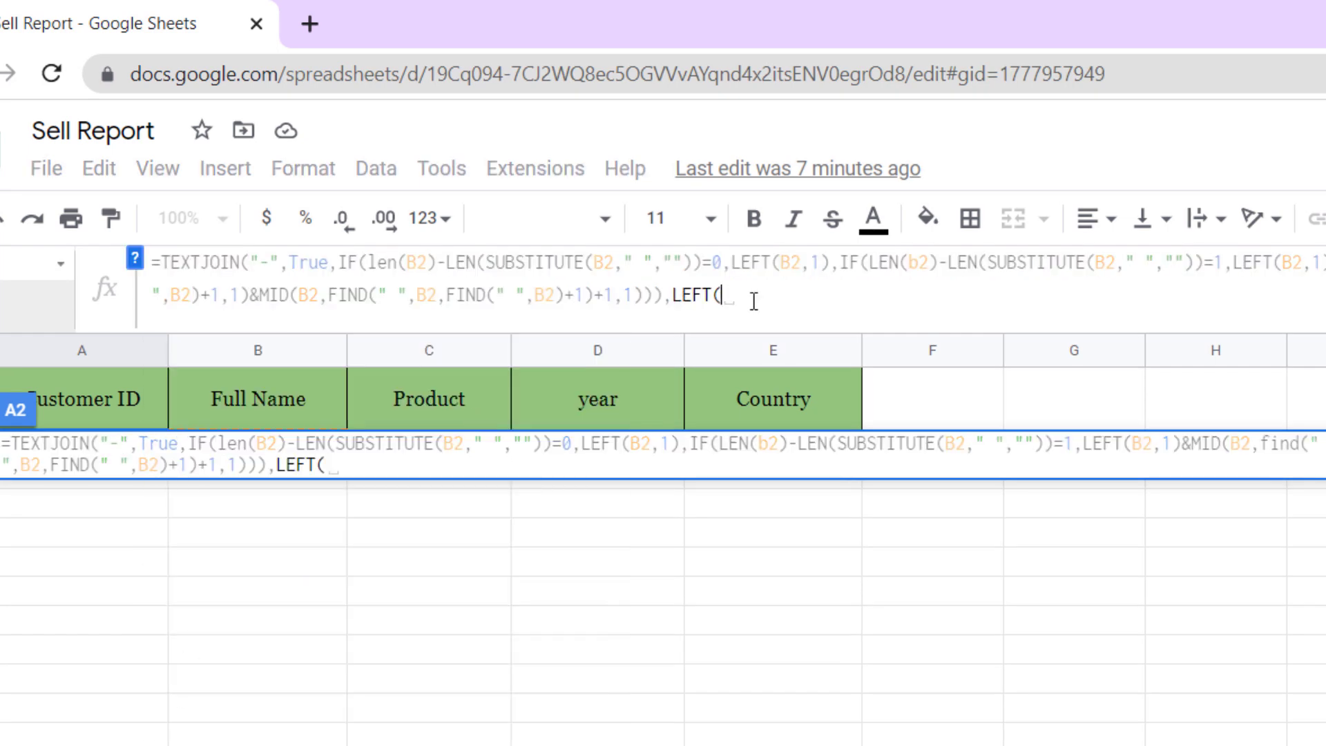
{"action": "type", "text": "C2,3),"}
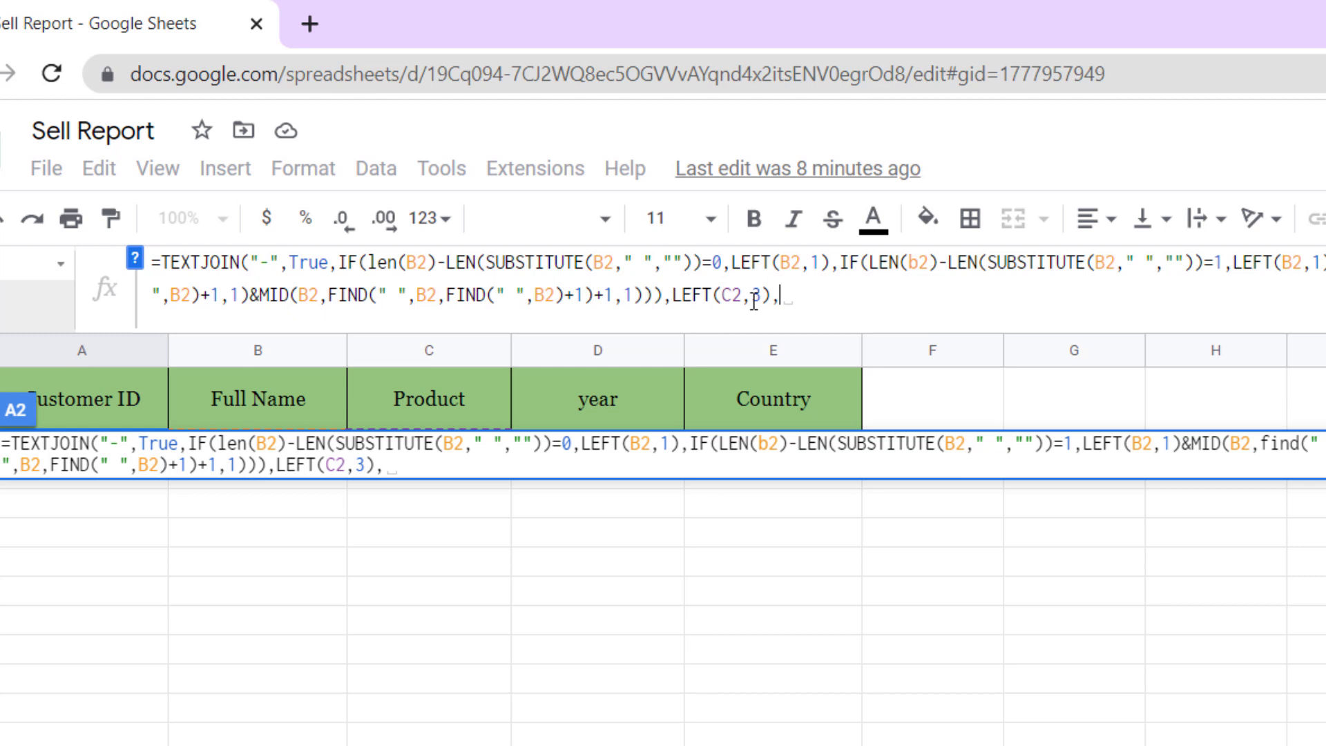
{"action": "type", "text": "Right"}
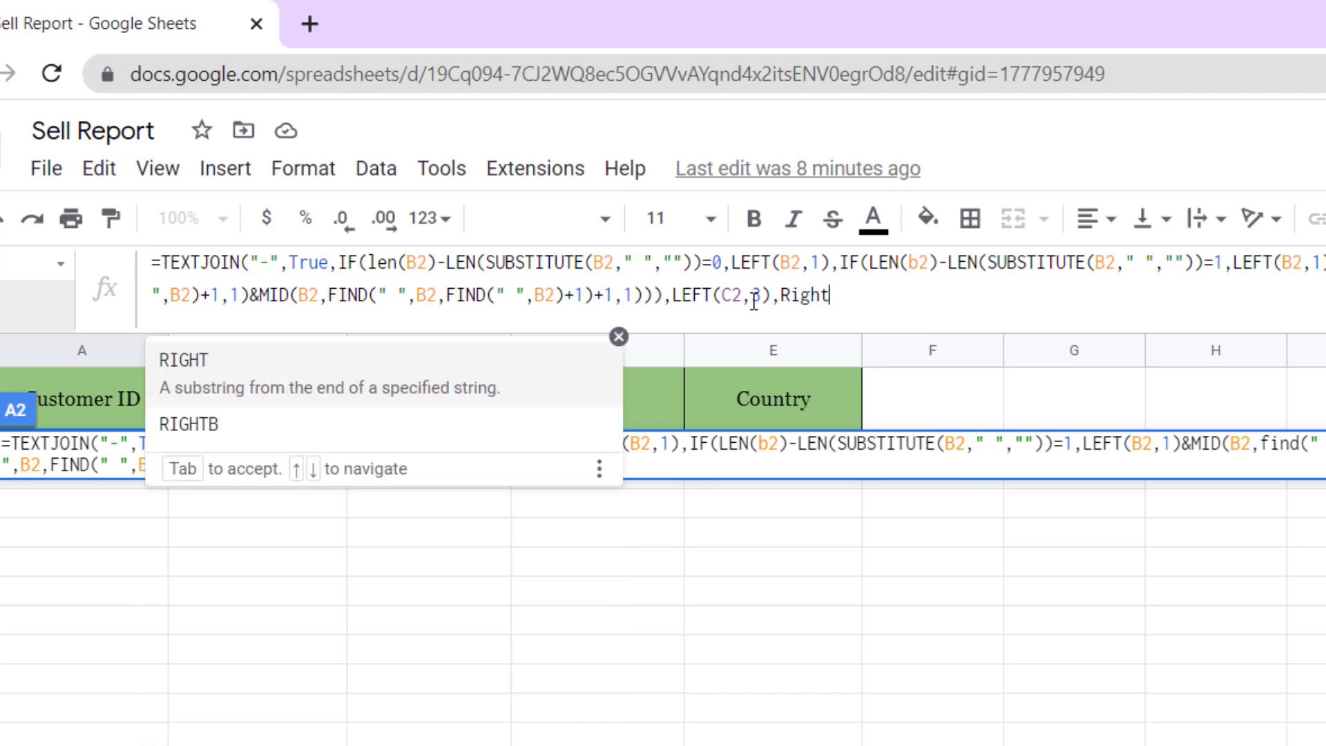
{"action": "key", "text": "Tab"}
{"action": "type", "text": "D2"}
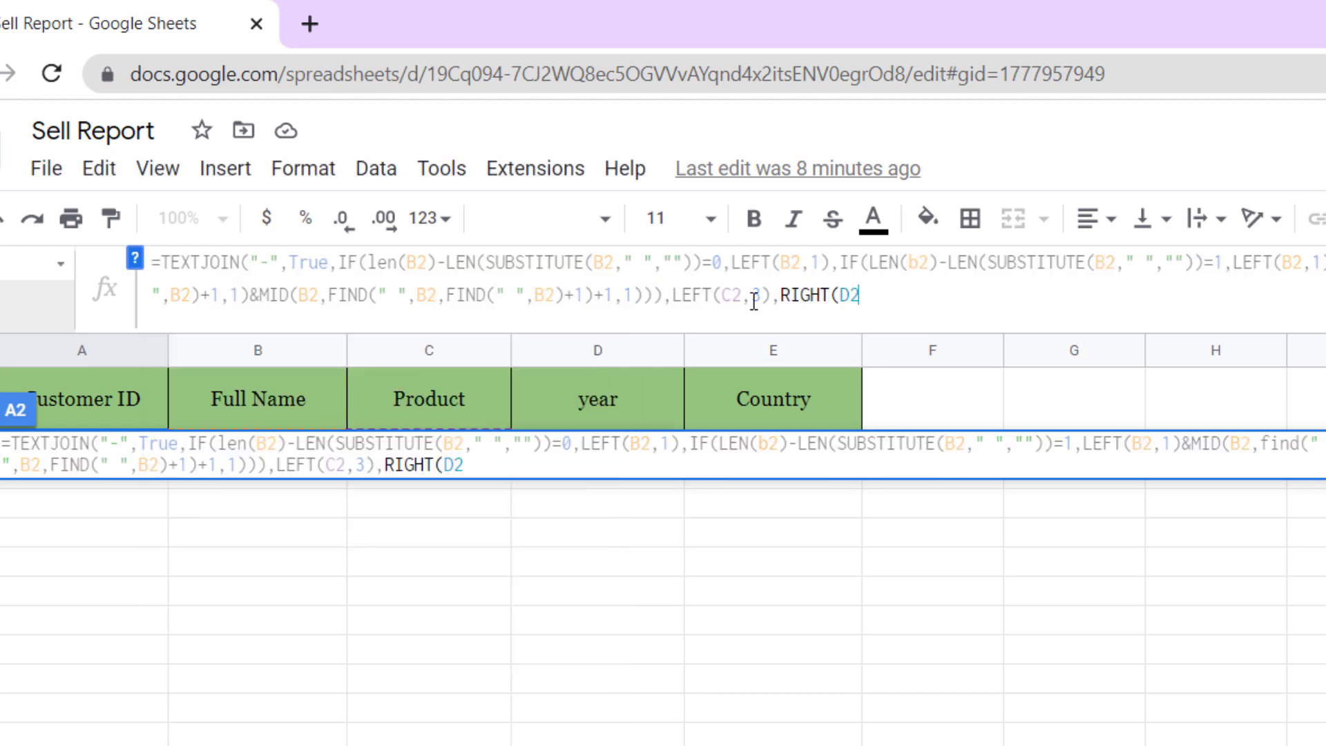
{"action": "type", "text": ",2),"}
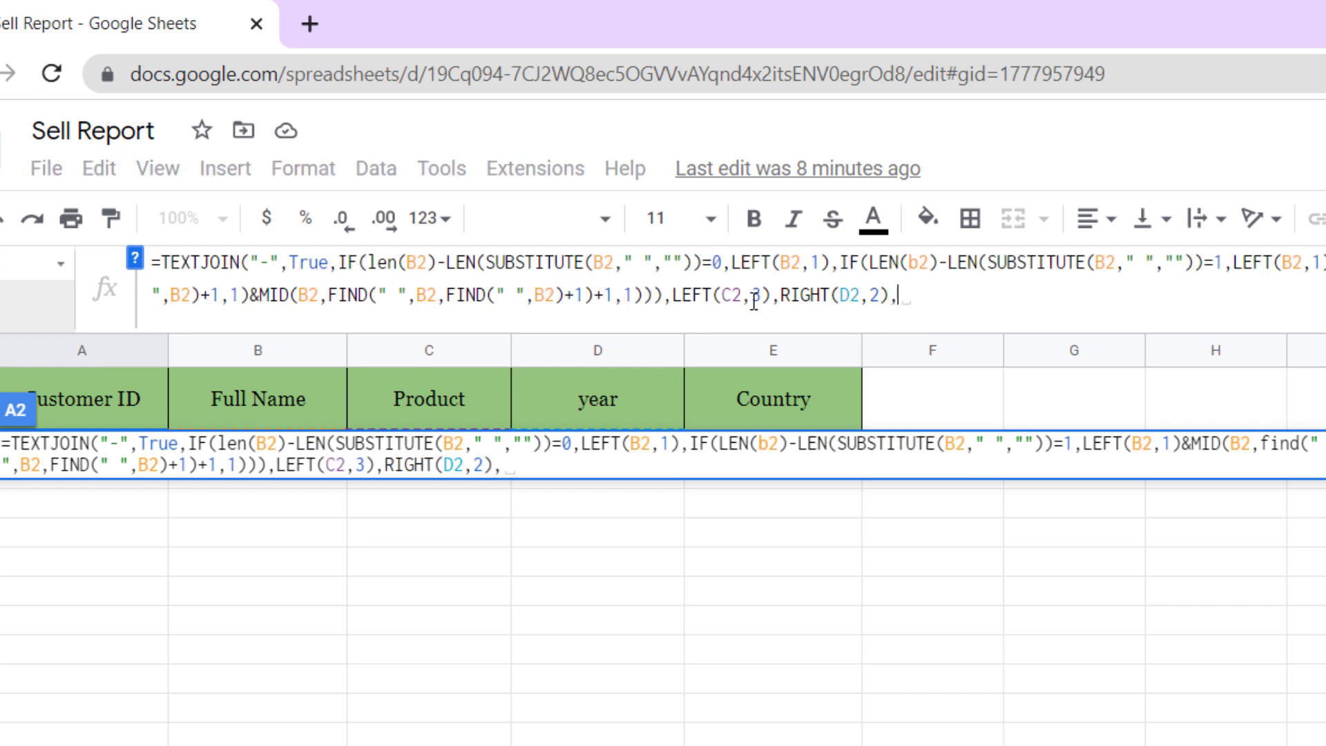
{"action": "type", "text": "Left"}
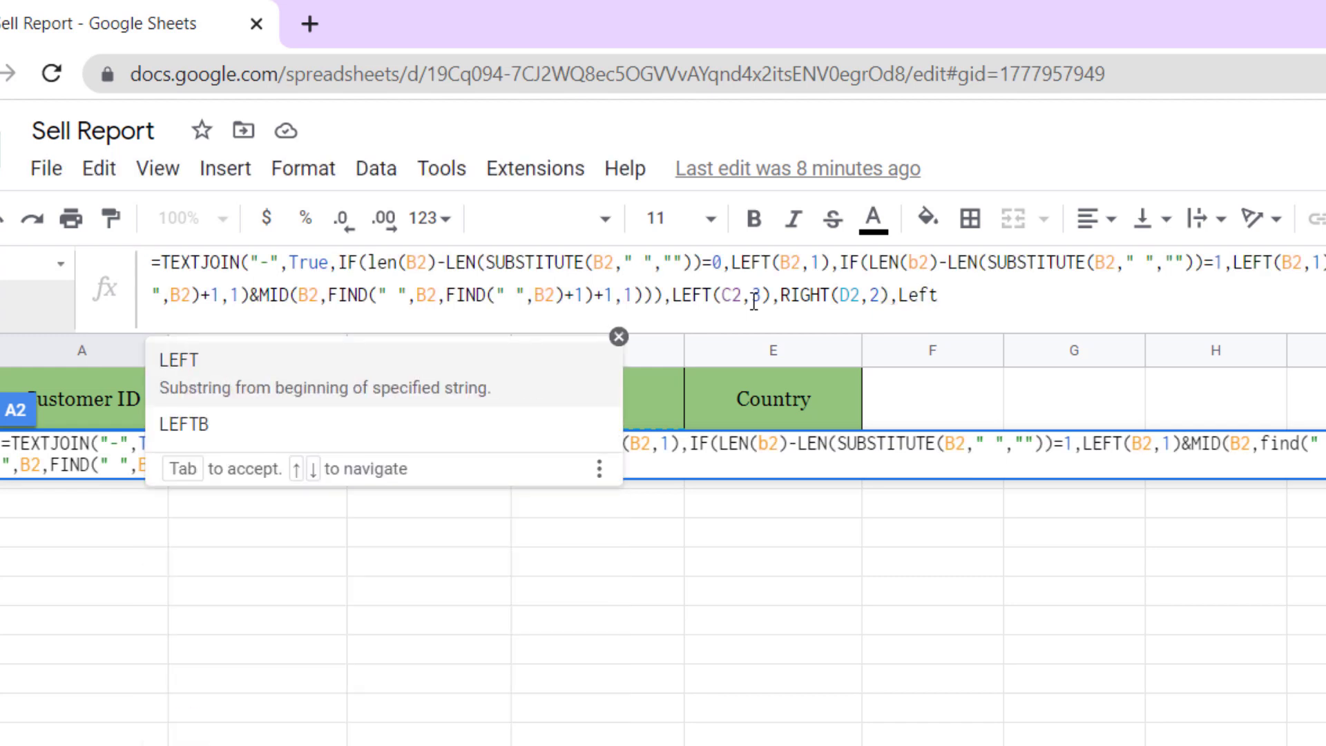
{"action": "key", "text": "Tab"}
{"action": "type", "text": "E2,"}
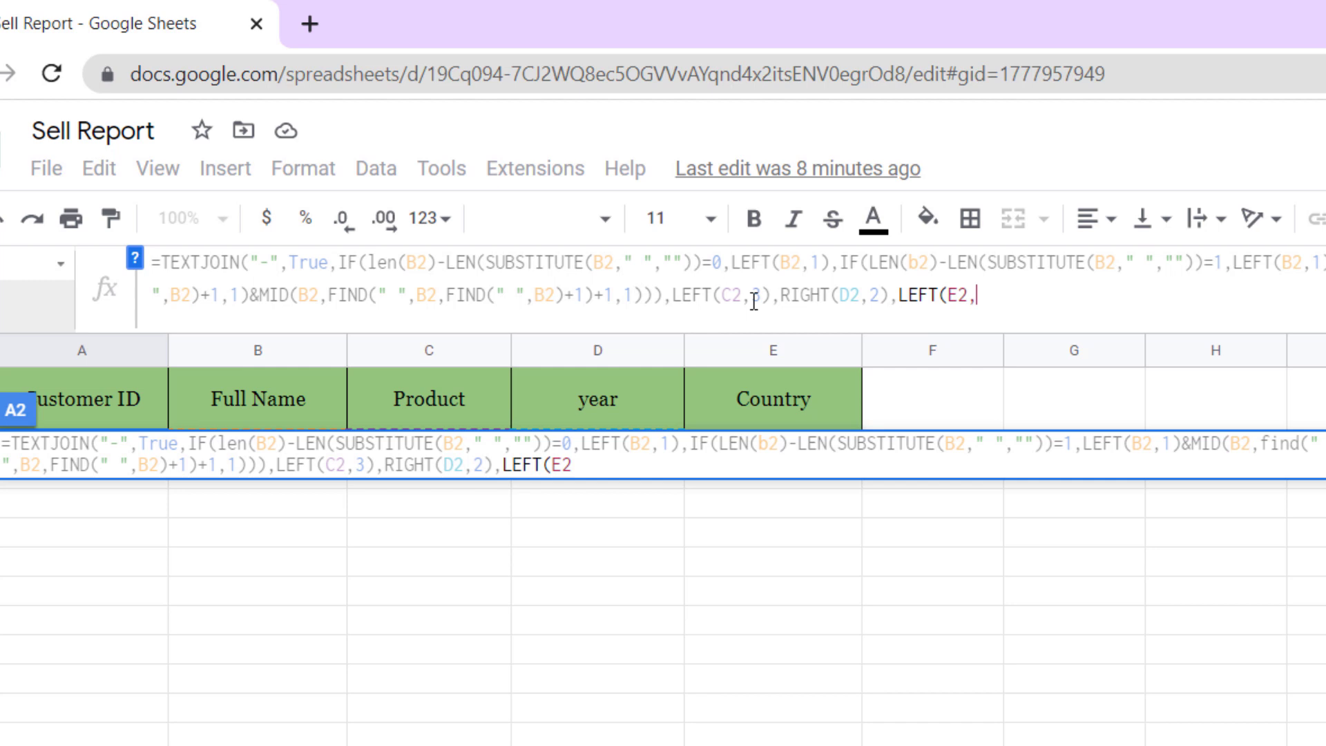
{"action": "type", "text": "3))"}
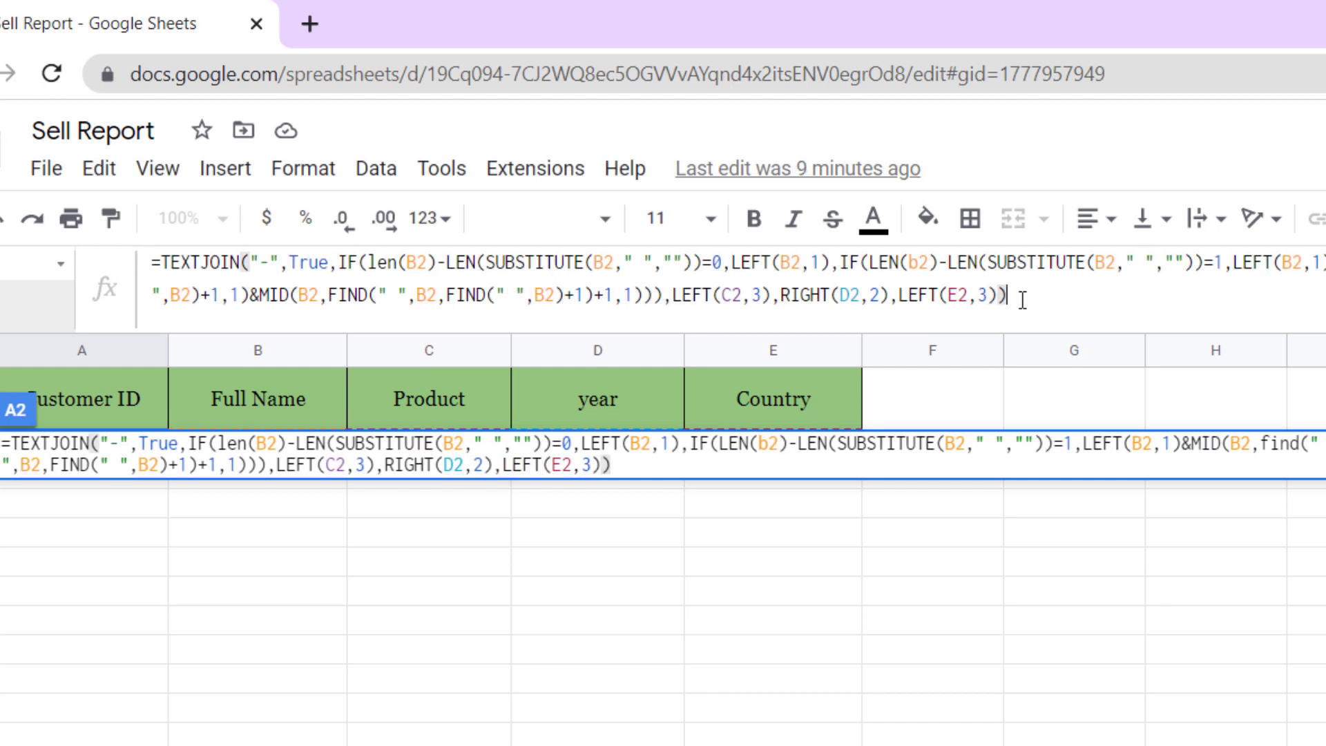
{"action": "left_click", "coordinate": [109, 453]}
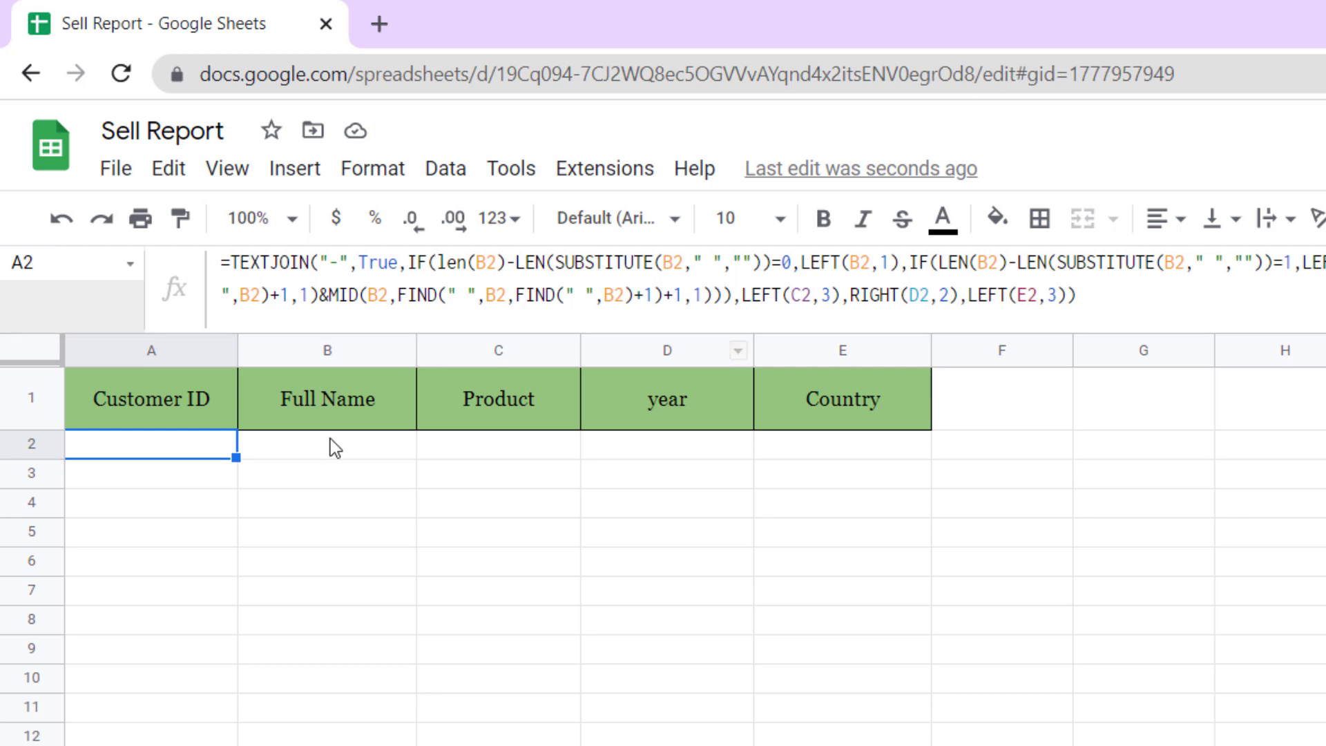
- Enter a sample full name, laptop, 2020 and canada in B2:E2 to test A2's ID
{"action": "left_click", "coordinate": [353, 452]}
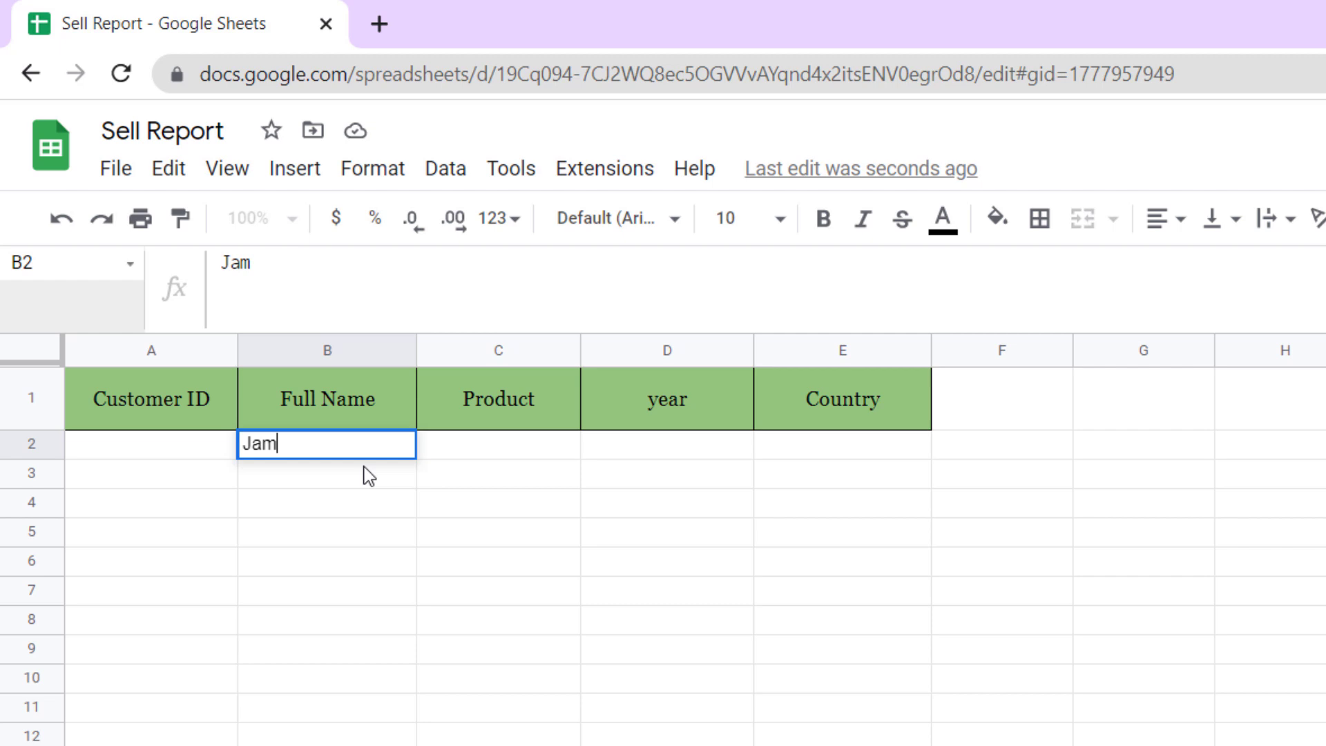
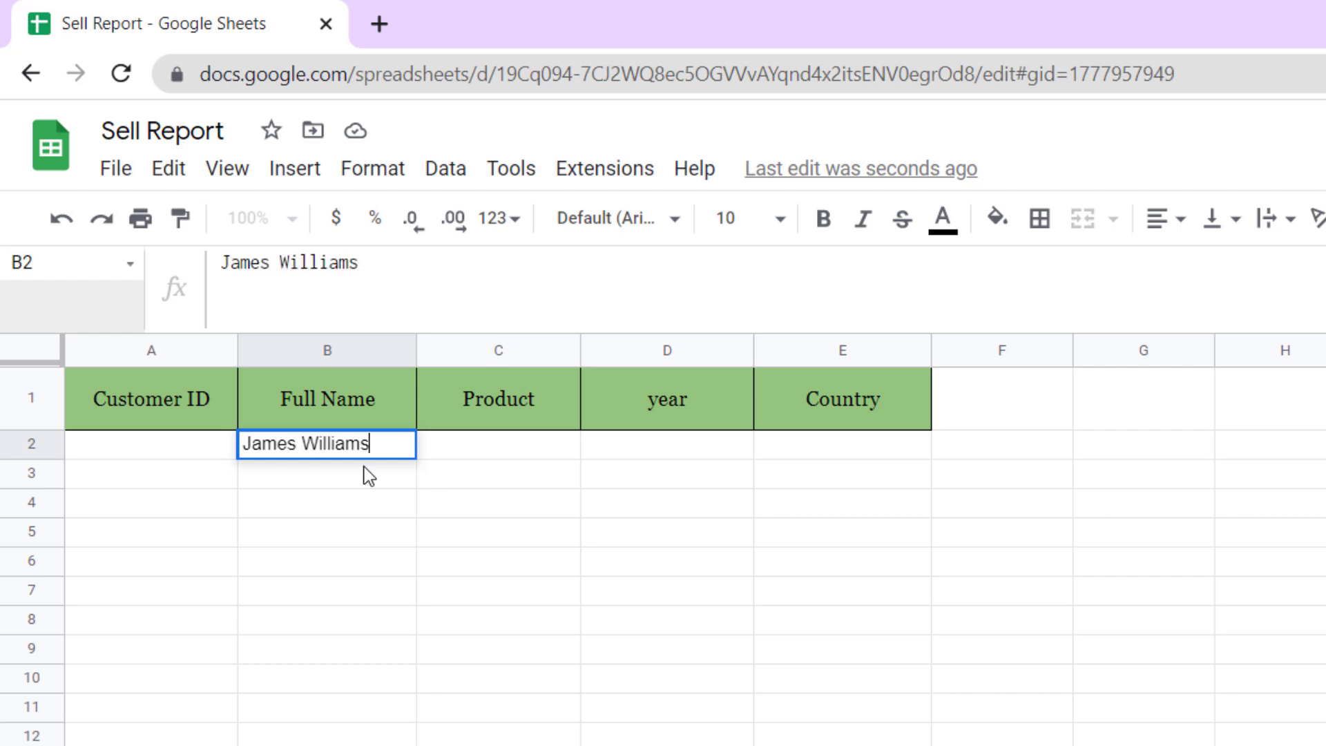
{"action": "key", "text": "Tab"}
{"action": "type", "text": "laptop"}
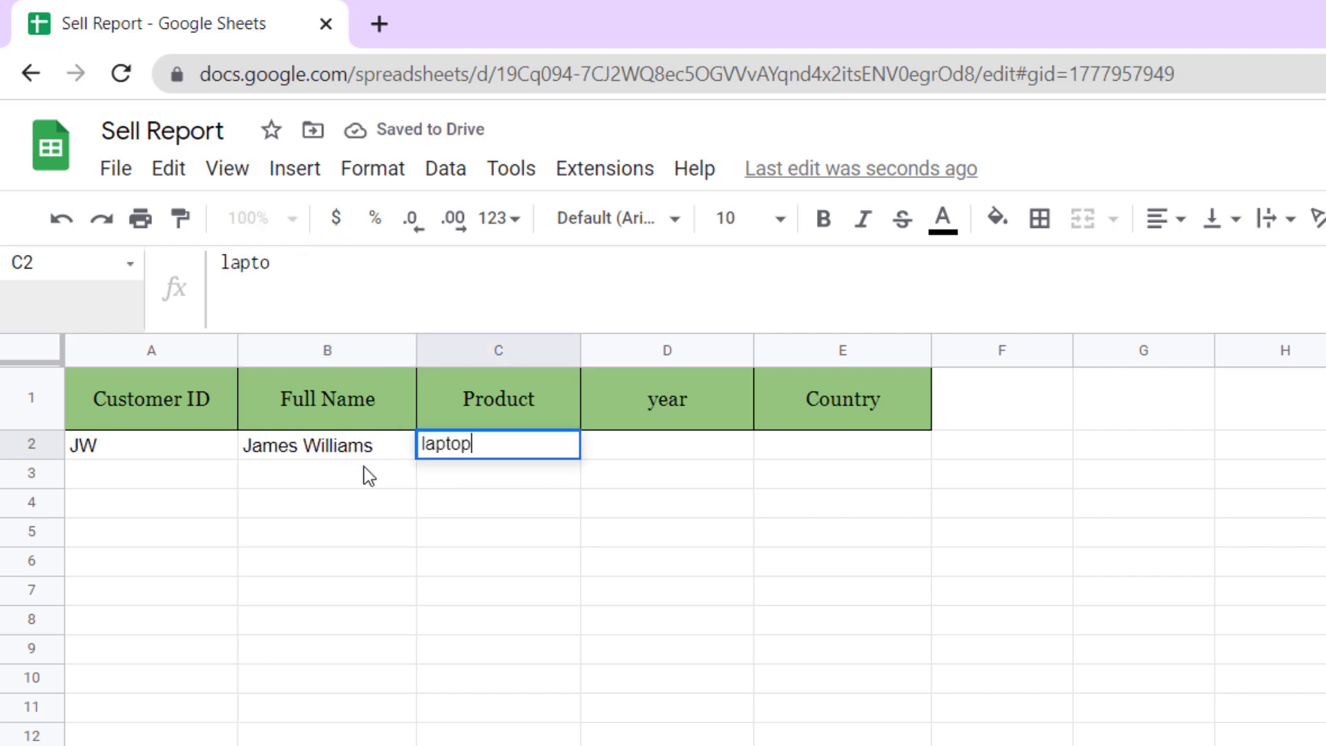
{"action": "key", "text": "Tab"}
{"action": "type", "text": "2020"}
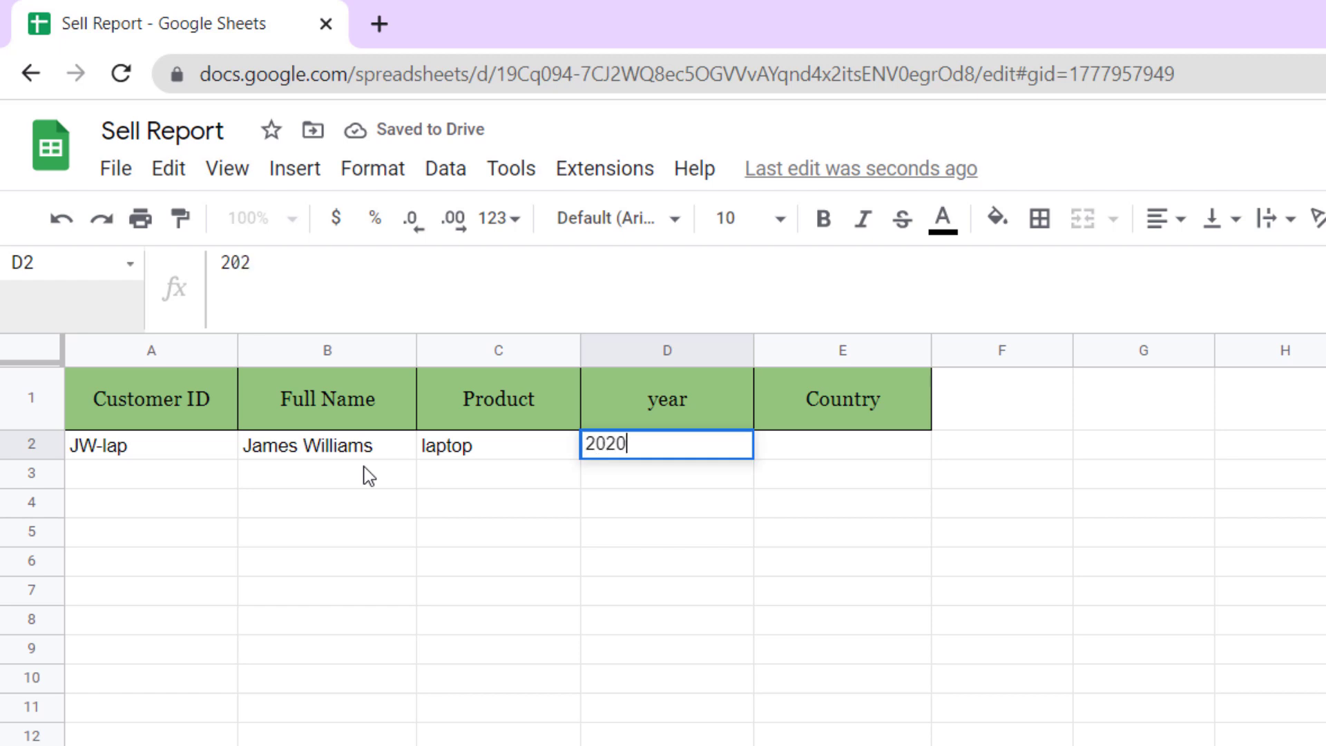
{"action": "key", "text": "Tab"}
{"action": "type", "text": "cana"}
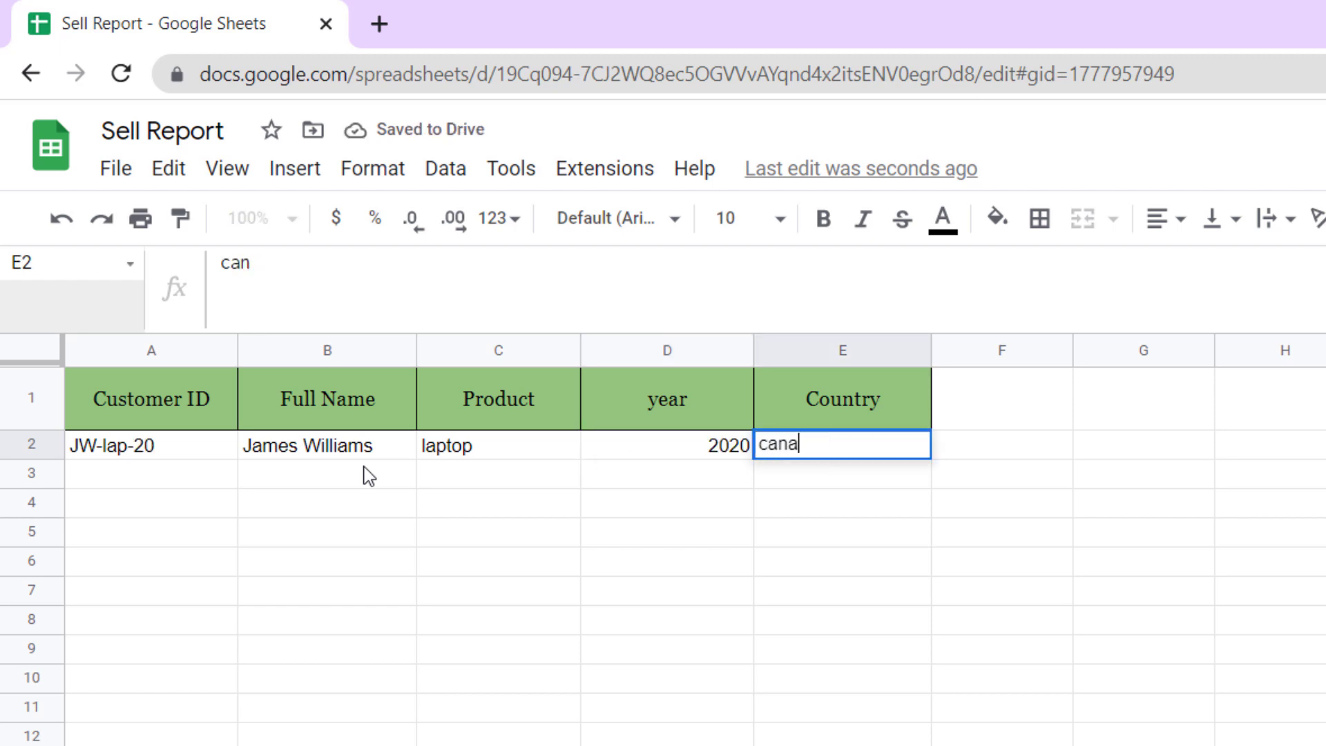
{"action": "type", "text": "da"}
{"action": "key", "text": "Return"}
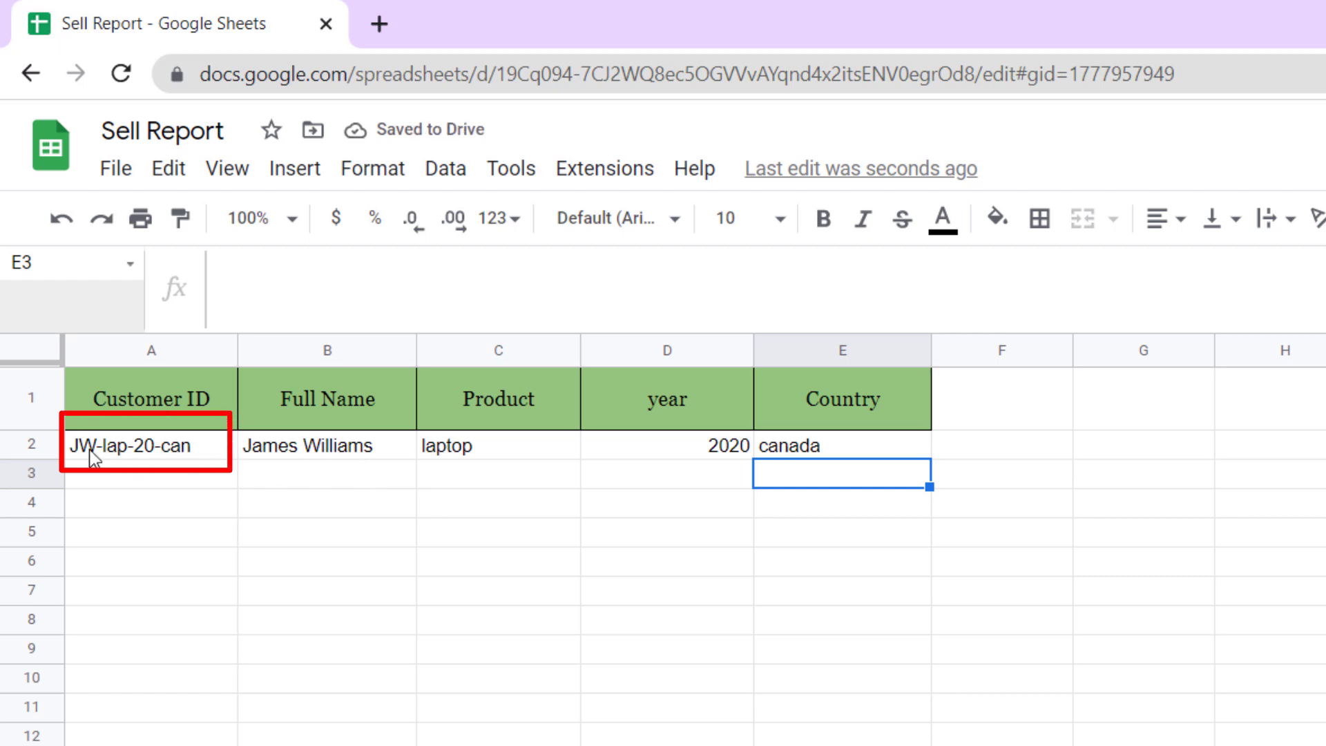
{"action": "left_click", "coordinate": [234, 451]}
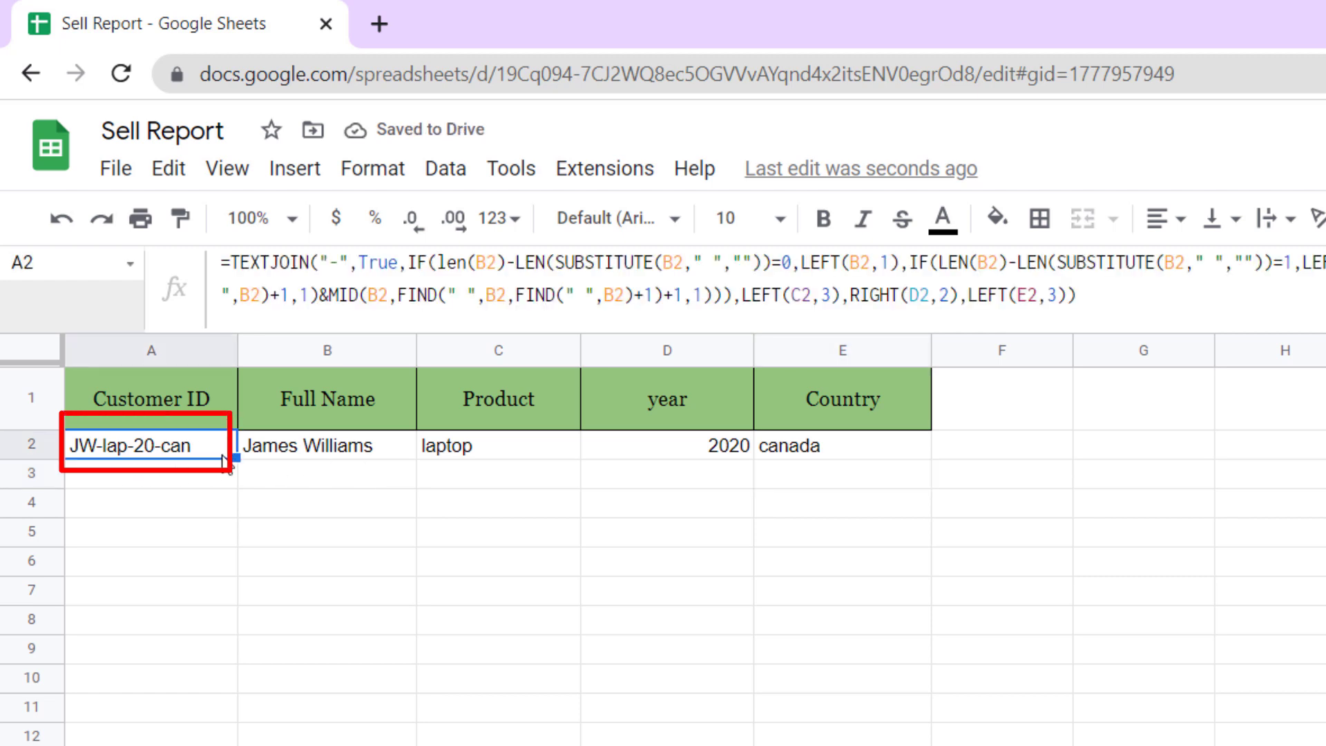
- Fill the A2 formula down A2:A35 with Ctrl+D and check the copy in A3
{"action": "mouse_move", "coordinate": [235, 453]}
{"action": "left_mouse_down"}
{"action": "mouse_move", "coordinate": [197, 545]}
{"action": "mouse_move", "coordinate": [159, 739]}
{"action": "left_mouse_up"}
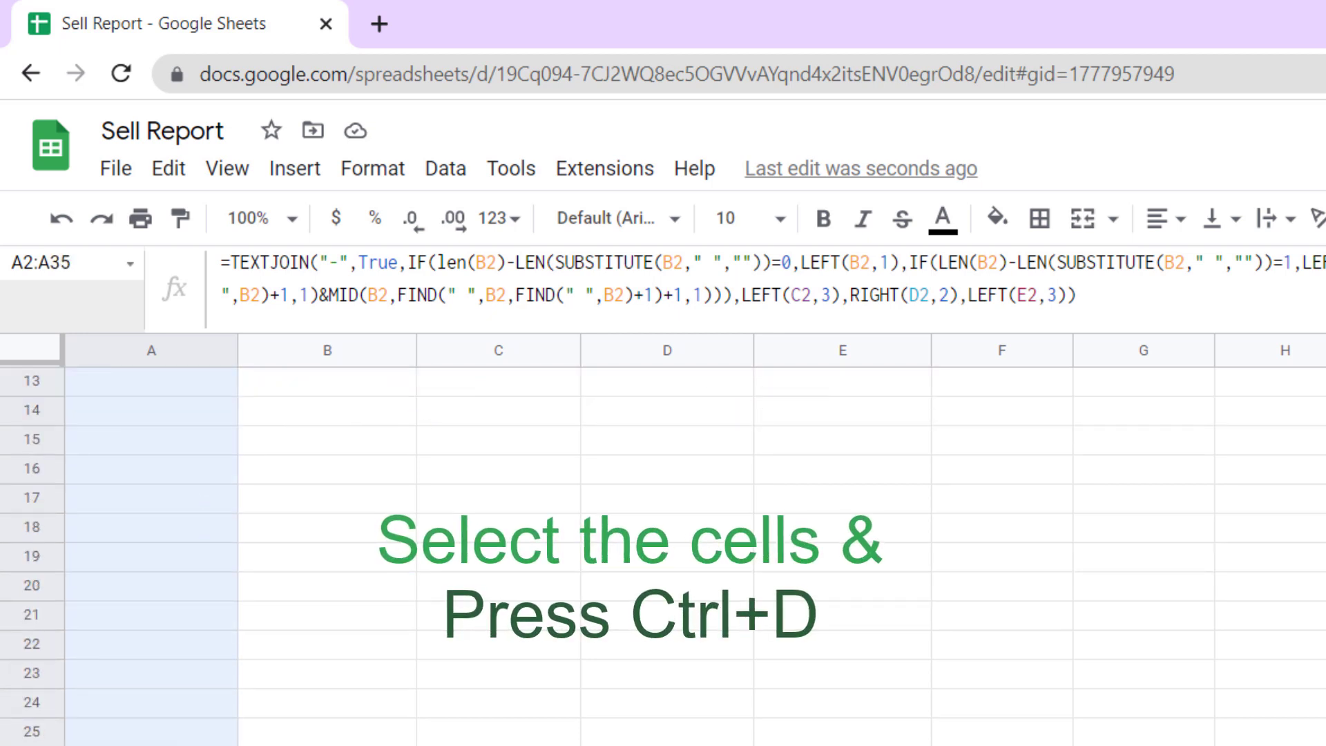
{"action": "scroll", "coordinate": [152, 552], "scroll_direction": "up", "scroll_amount": 5}
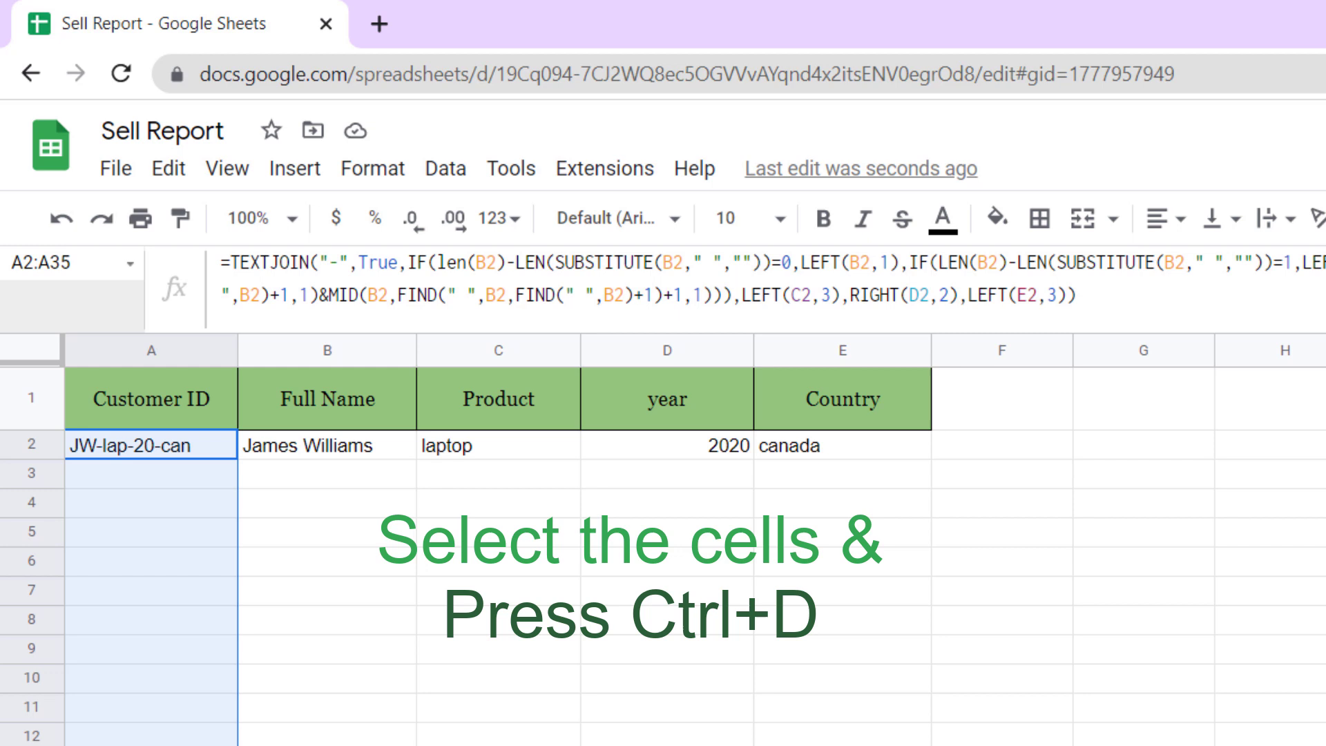
{"action": "key", "text": "ctrl+d"}
{"action": "left_click", "coordinate": [185, 480]}
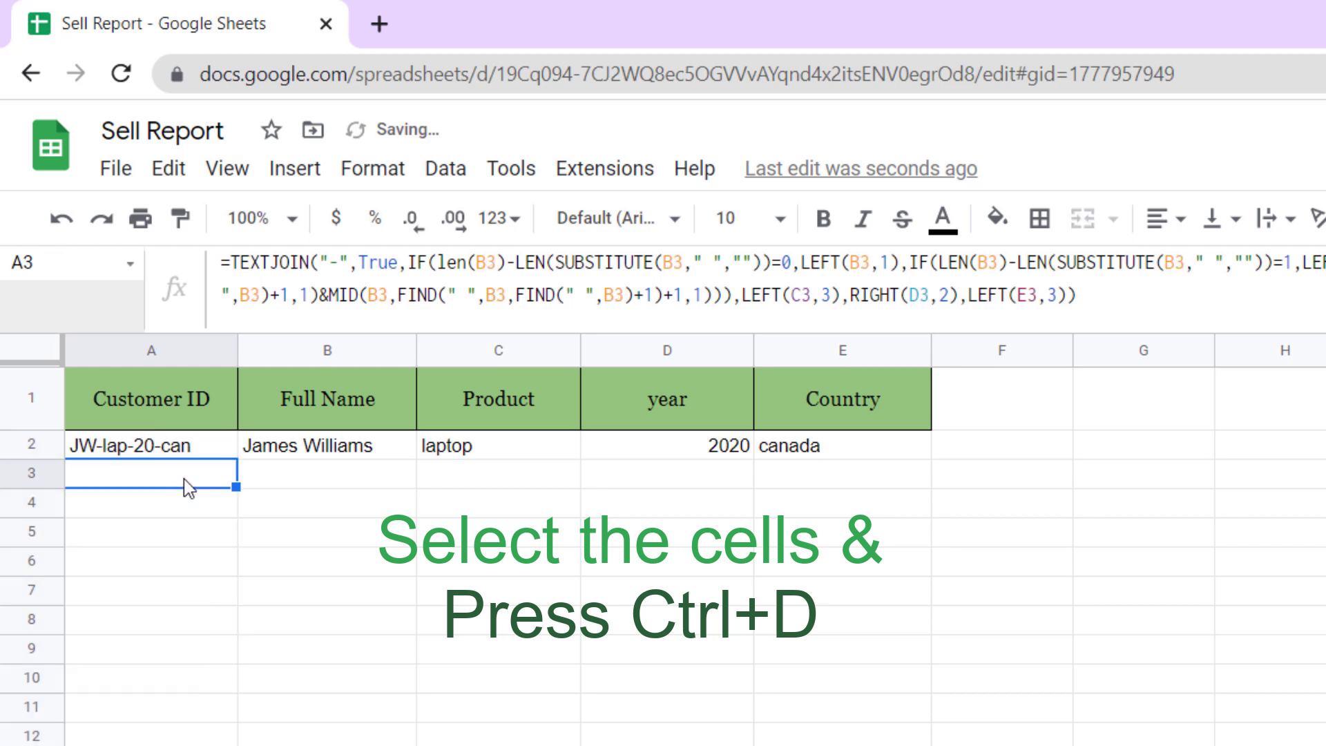
{"action": "key", "text": "Down"}
{"action": "key", "text": "Down"}
{"action": "key", "text": "Down"}
{"action": "key", "text": "Down"}
{"action": "key", "text": "Down"}
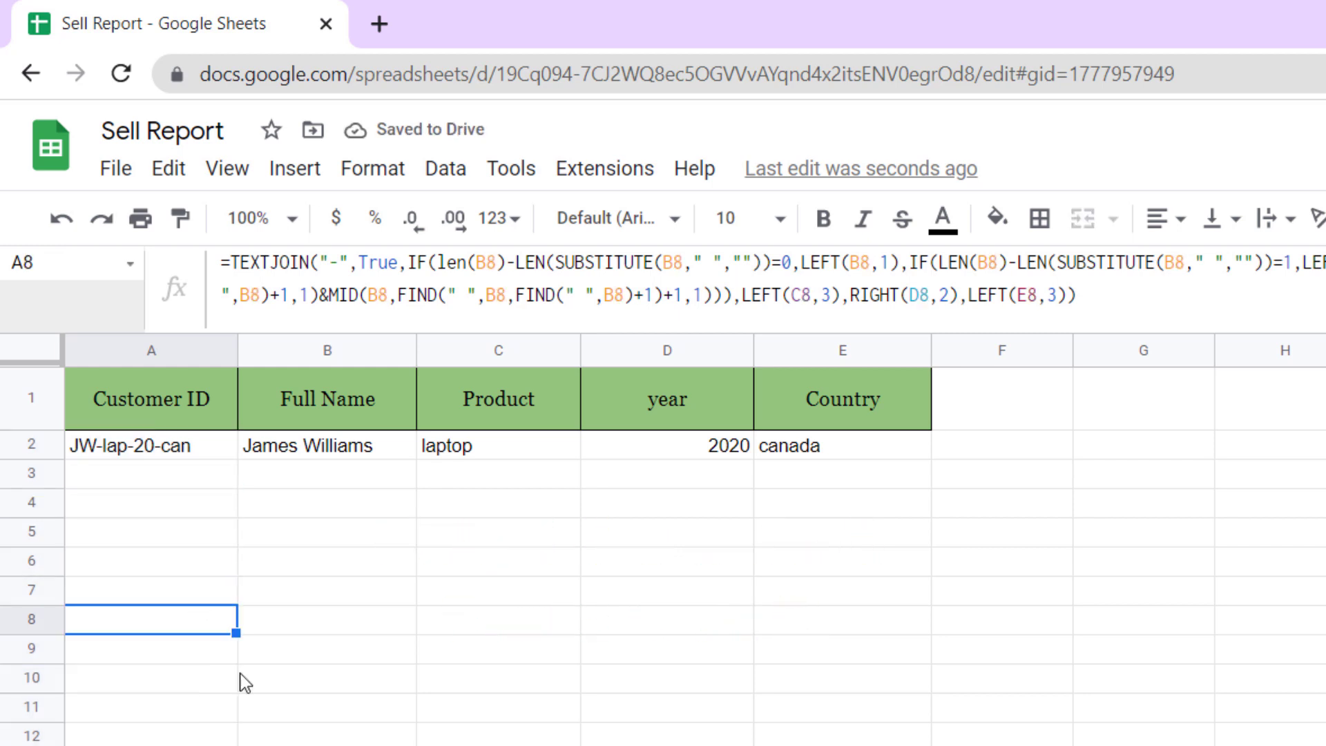
- Enter a second full name, Iphone, 2022 and Iran in B8:E8 so A8 generates its ID
{"action": "left_click", "coordinate": [319, 636]}
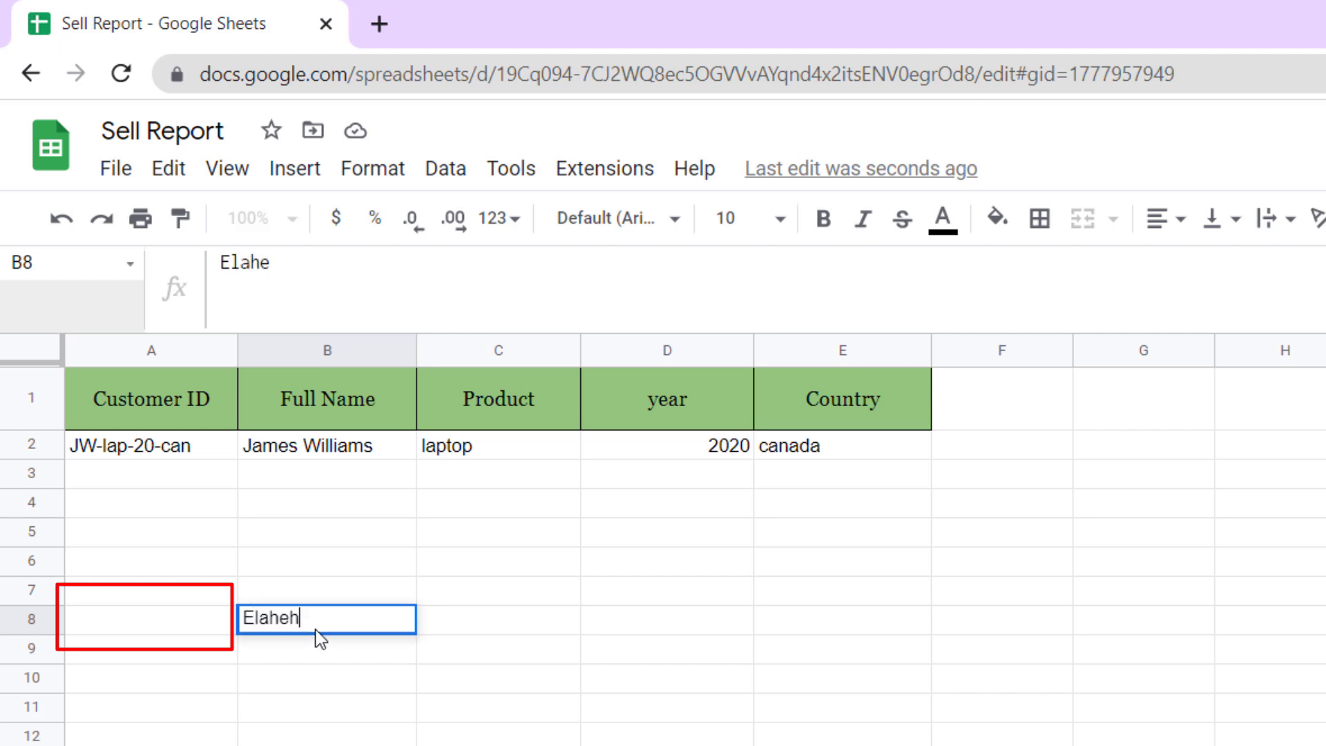
{"action": "key", "text": "Tab"}
{"action": "type", "text": "Iphone"}
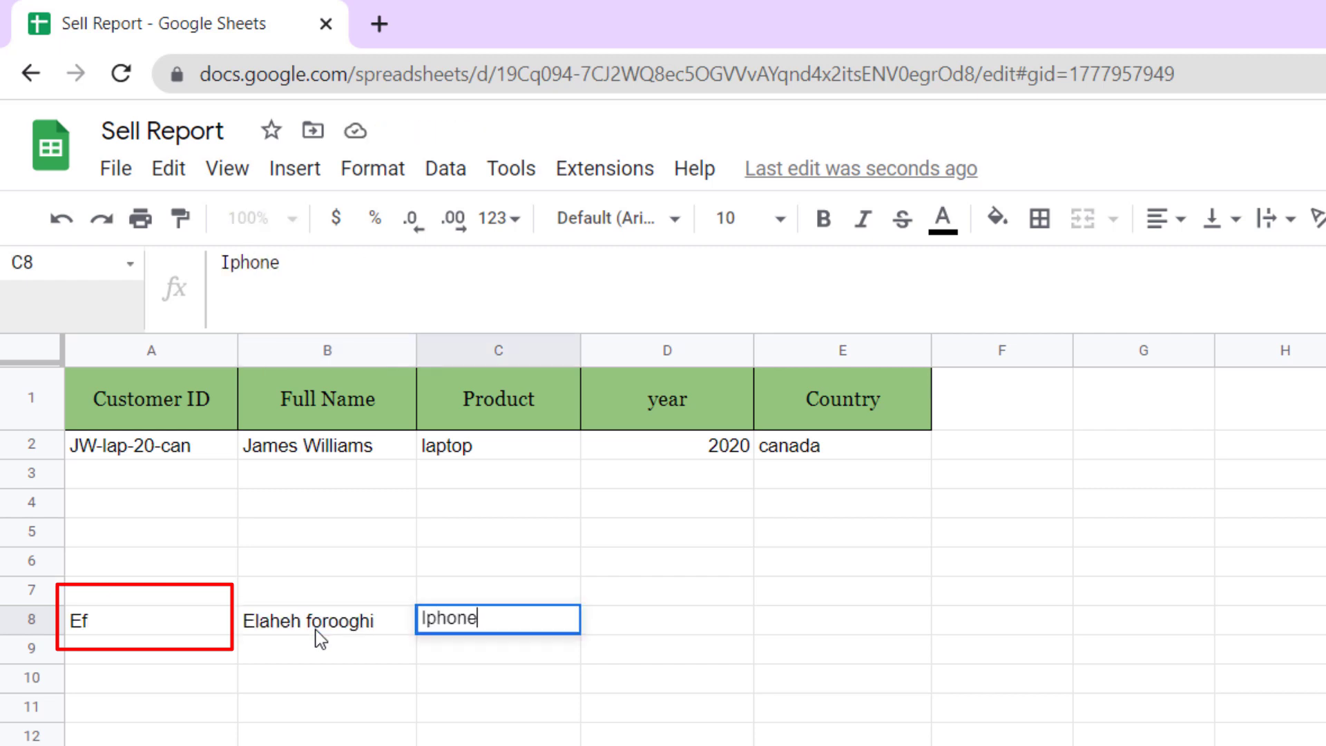
{"action": "key", "text": "Tab"}
{"action": "type", "text": "2023"}
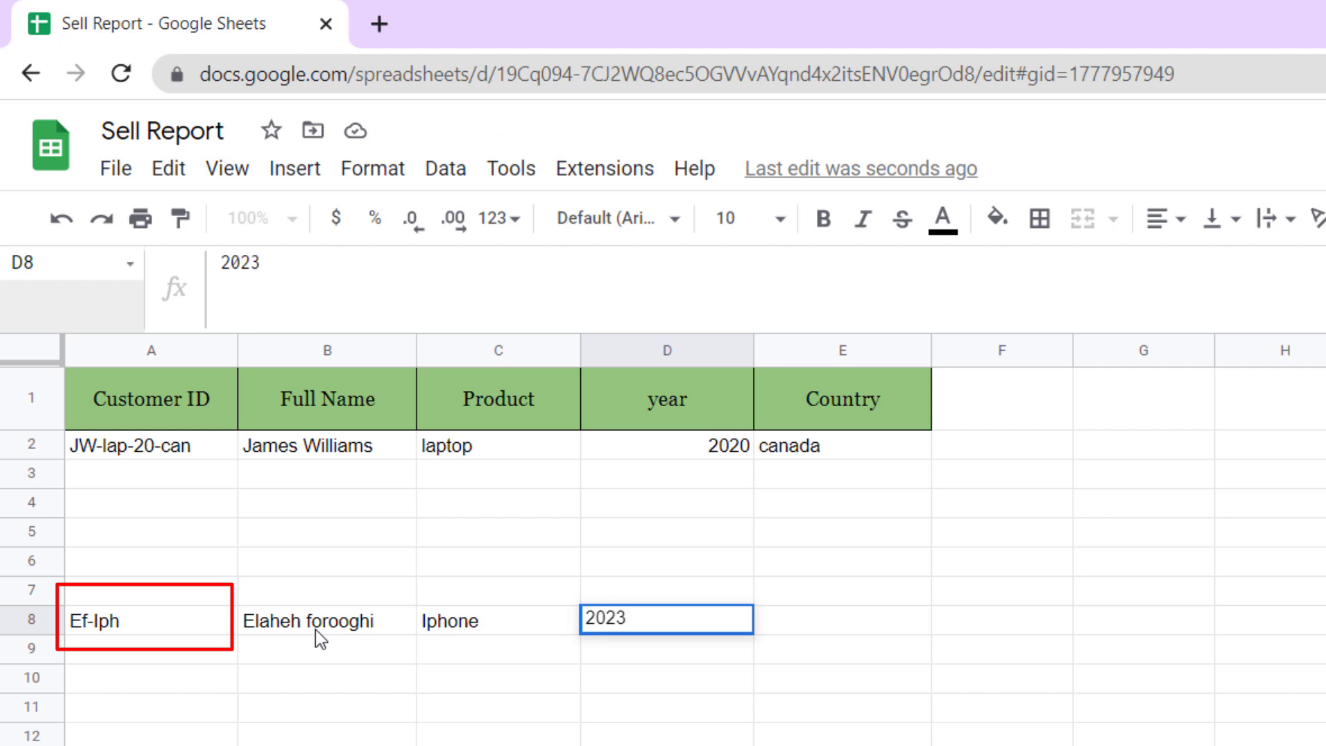
{"action": "key", "text": "BackSpace"}
{"action": "type", "text": "2"}
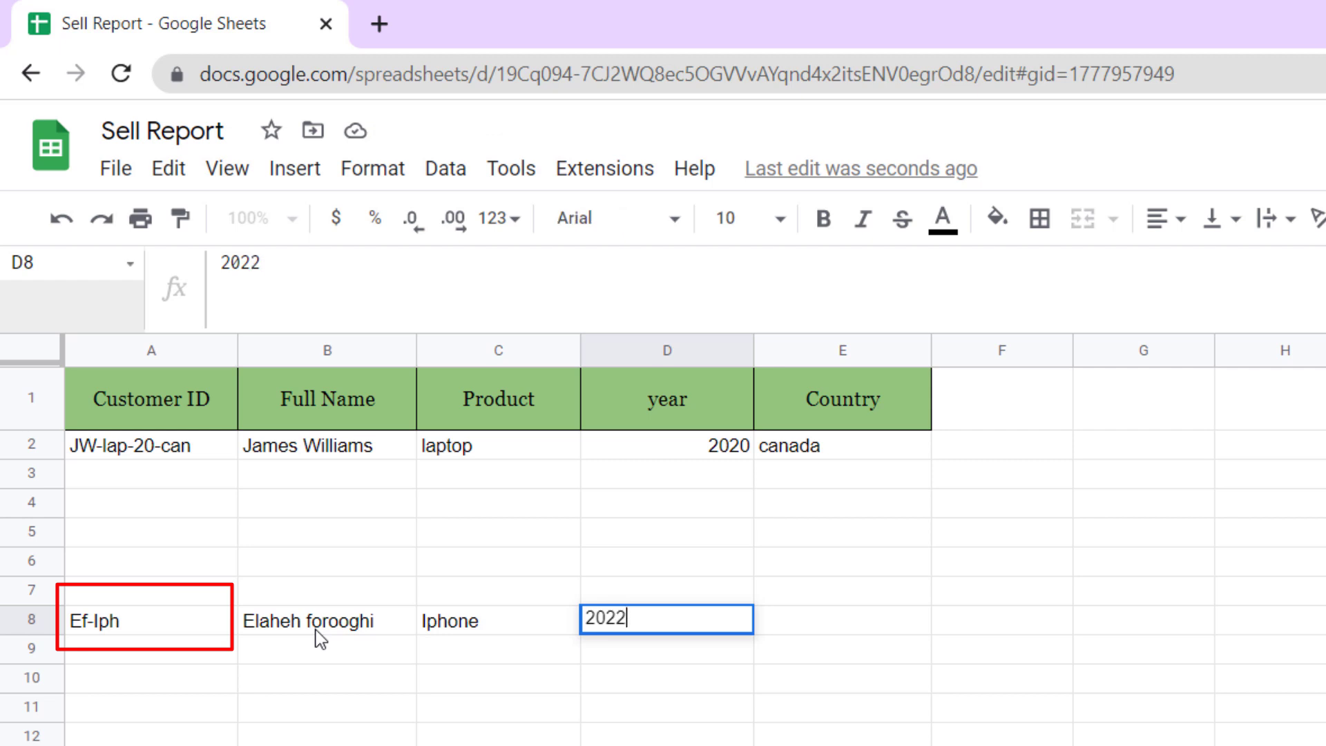
{"action": "key", "text": "Tab"}
{"action": "type", "text": "Iran"}
{"action": "key", "text": "Return"}
{"action": "key", "text": "Down"}
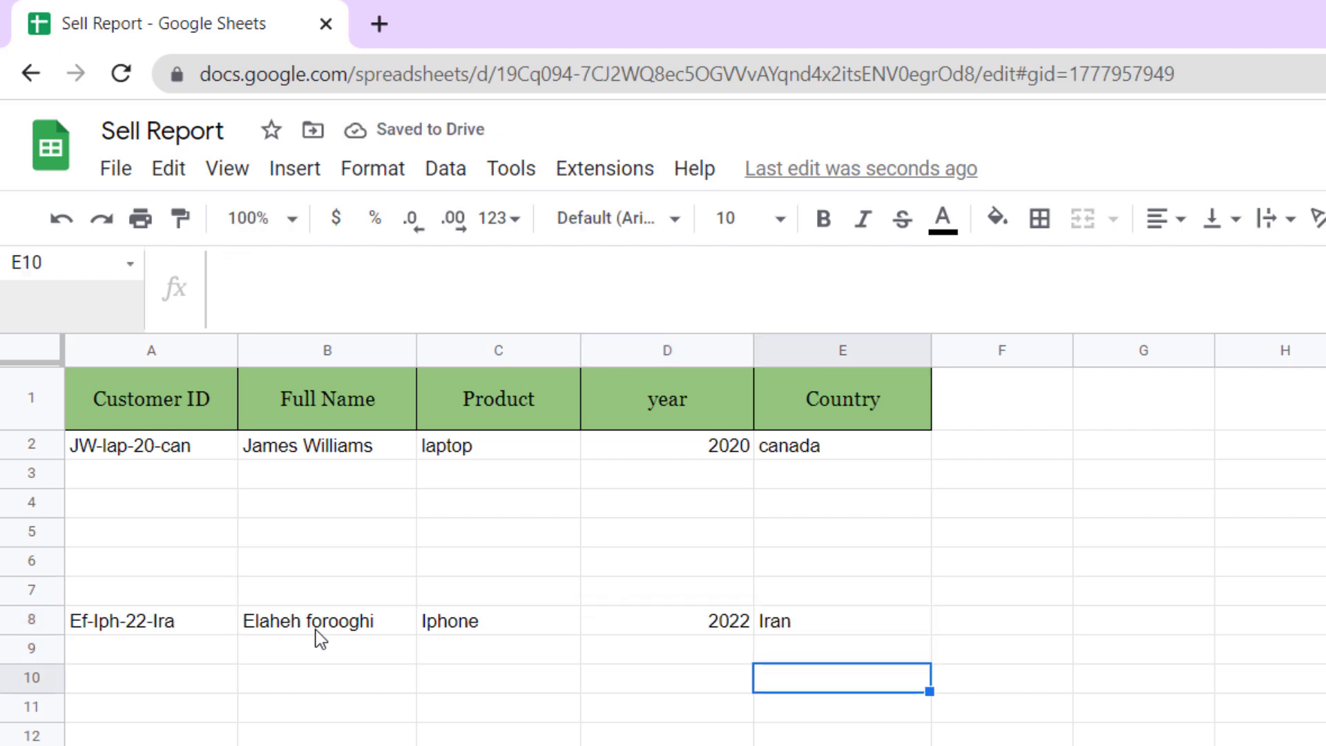
{"action": "key", "text": "Left"}
{"action": "key", "text": "Left"}
{"action": "key", "text": "Left"}
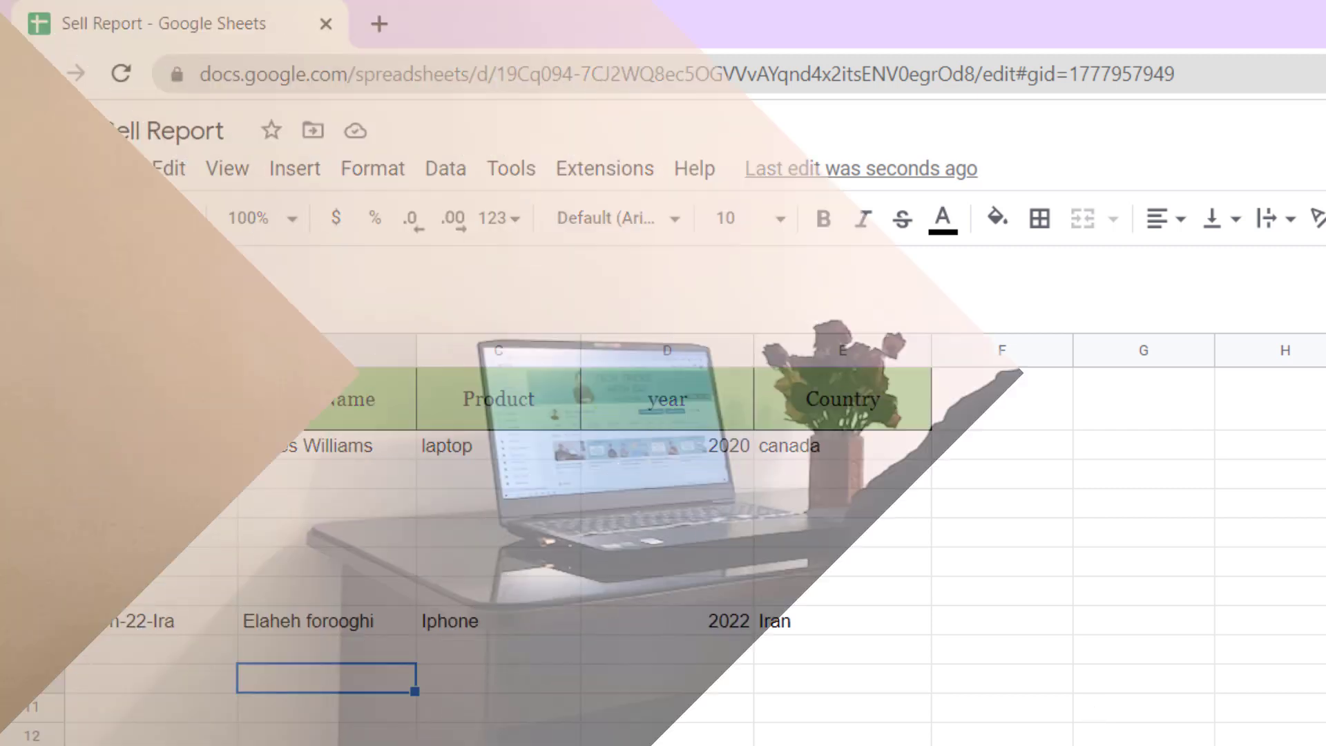